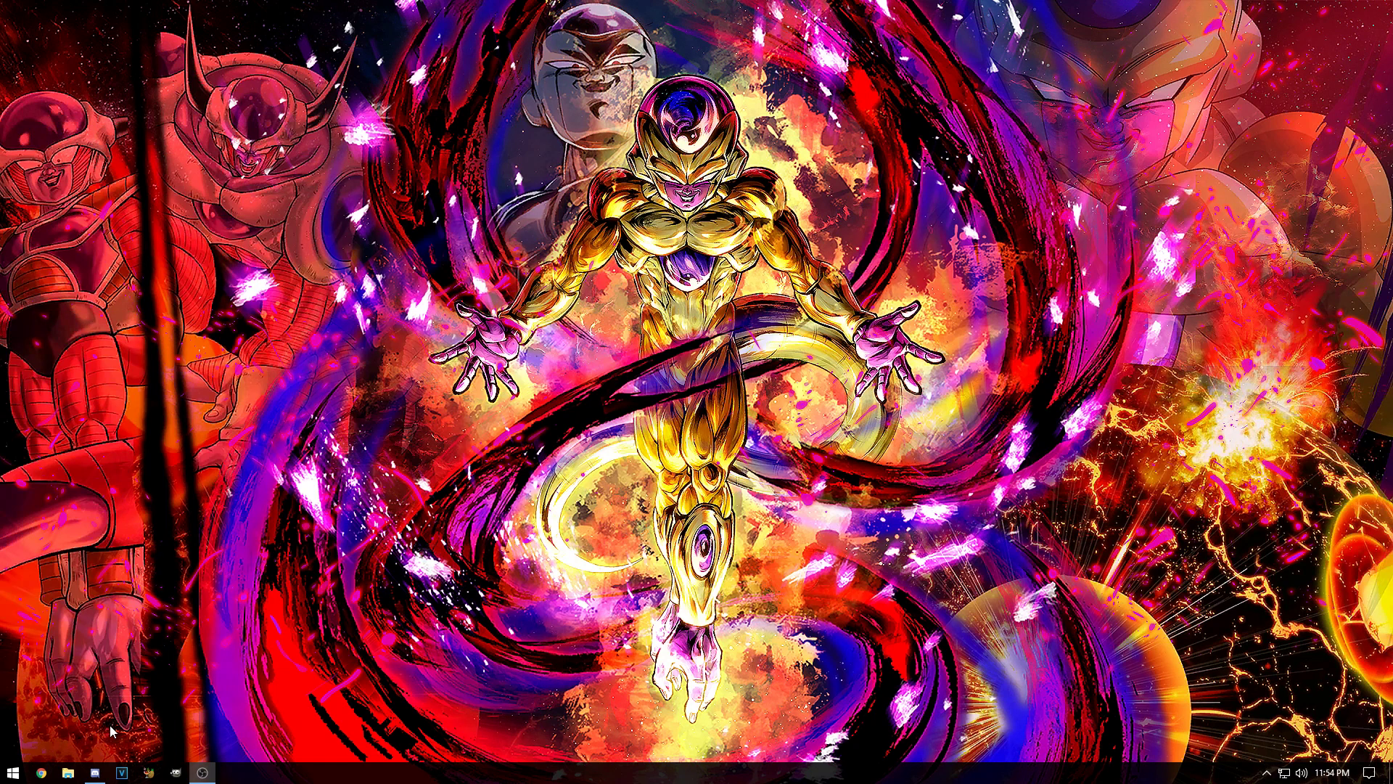
- Switch to Discord and look over the member list beside the announcements channel of The Atticus.Nair Show server
{"action": "mouse_move", "coordinate": [96, 781]}
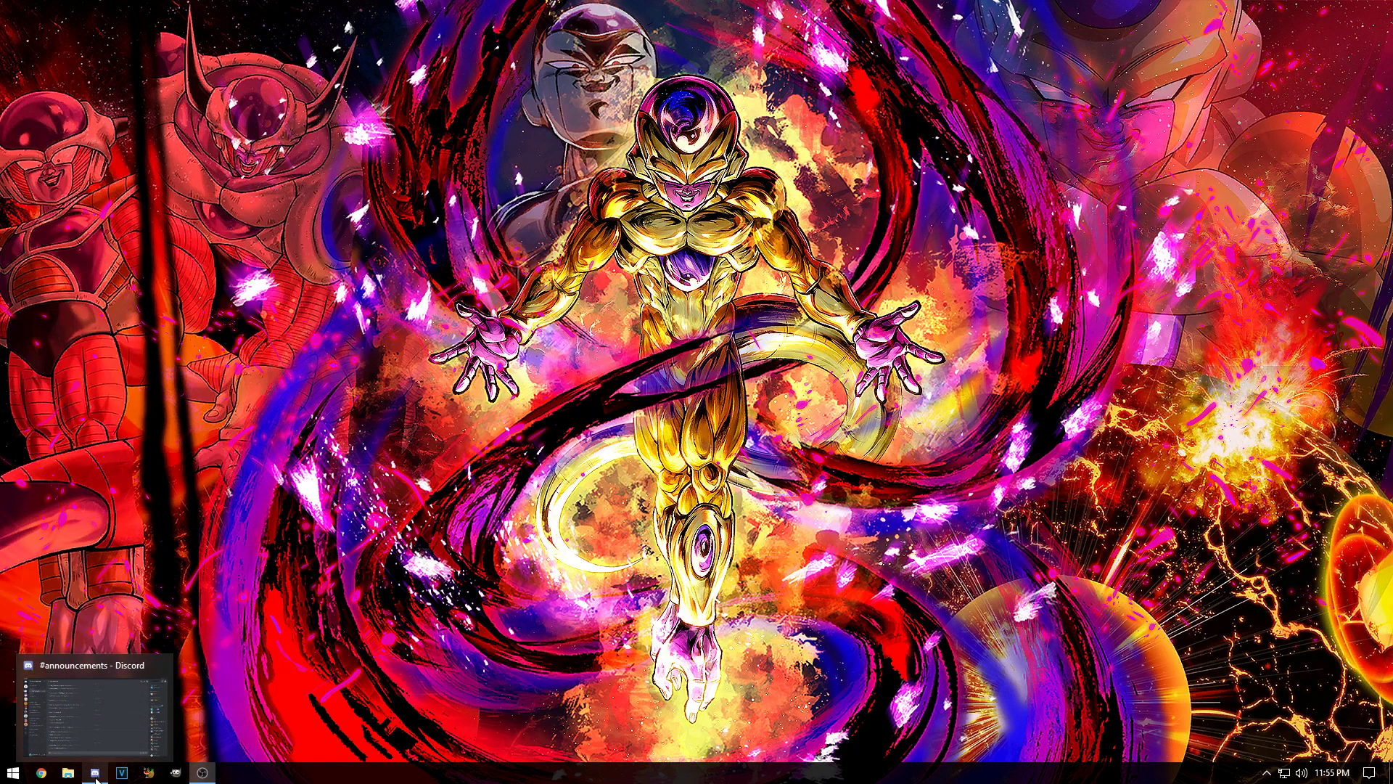
{"action": "left_click", "coordinate": [96, 777]}
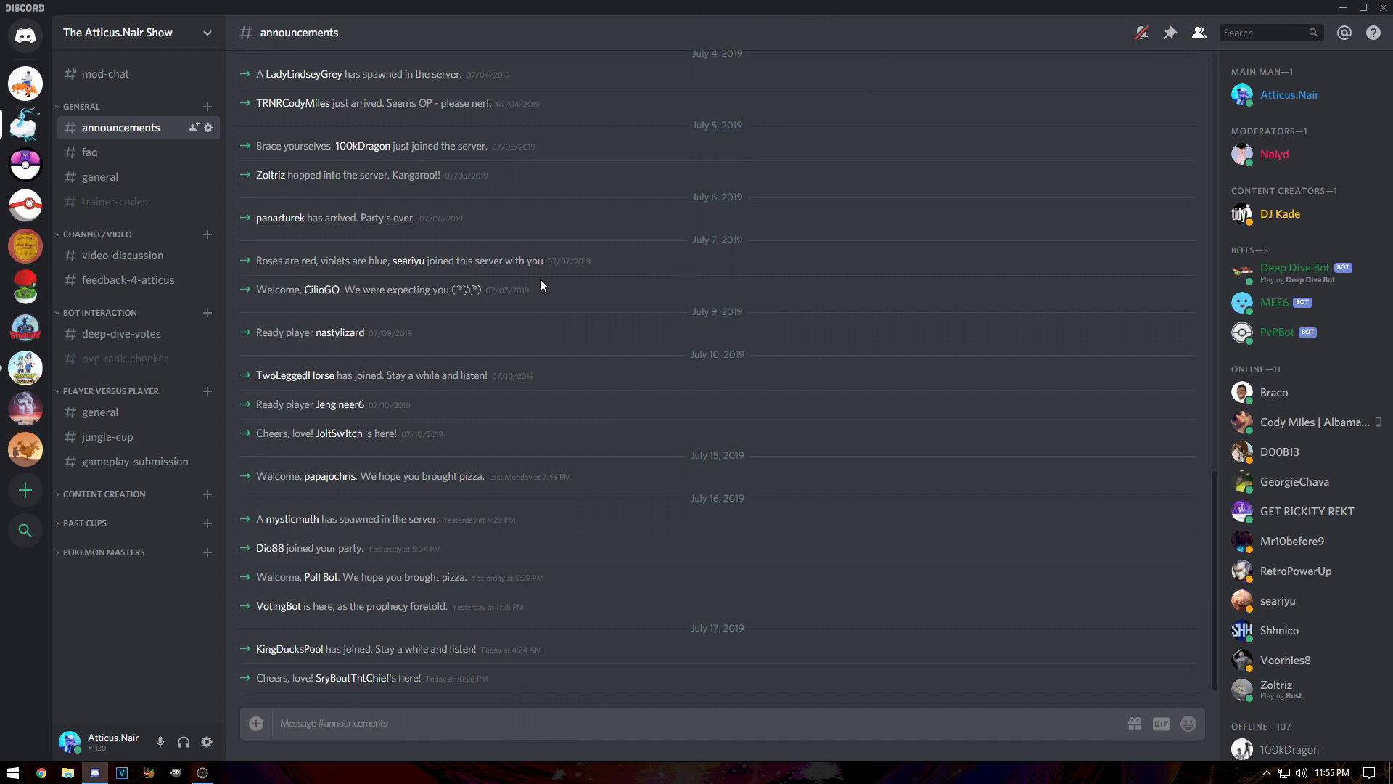
{"action": "scroll", "coordinate": [1296, 551], "scroll_direction": "down", "scroll_amount": 2}
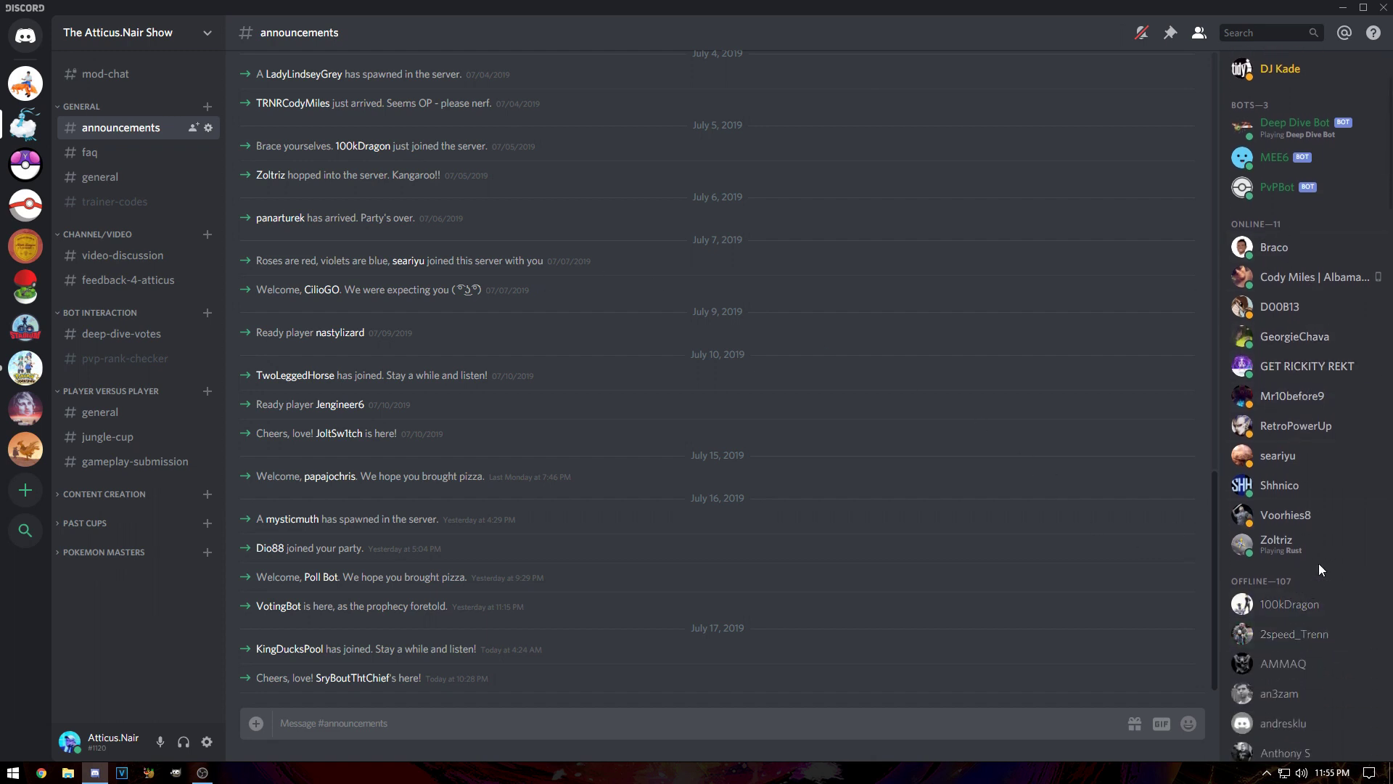
{"action": "scroll", "coordinate": [1310, 254], "scroll_direction": "up", "scroll_amount": 2}
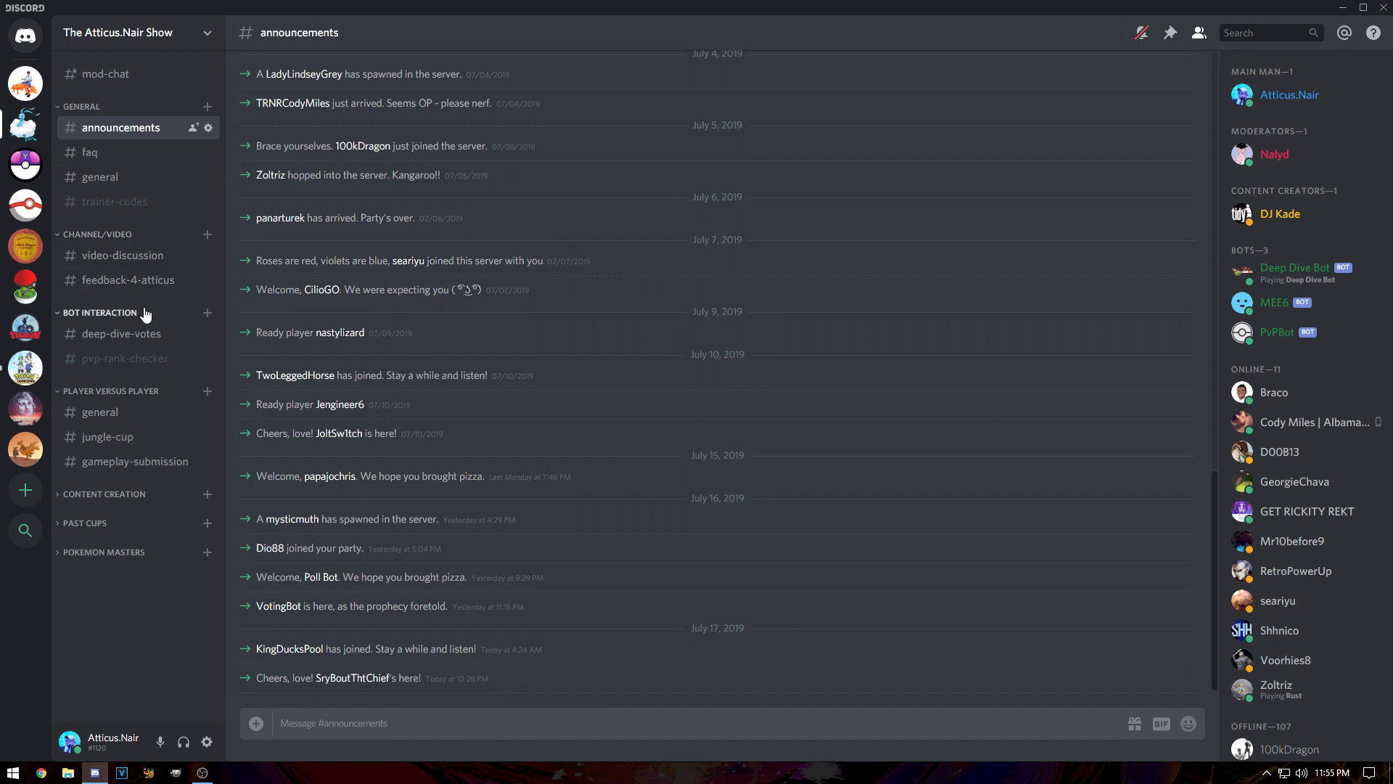
- Open the faq channel and highlight the whole entry on using Deep Dive Bot to vote
{"action": "left_click", "coordinate": [104, 157]}
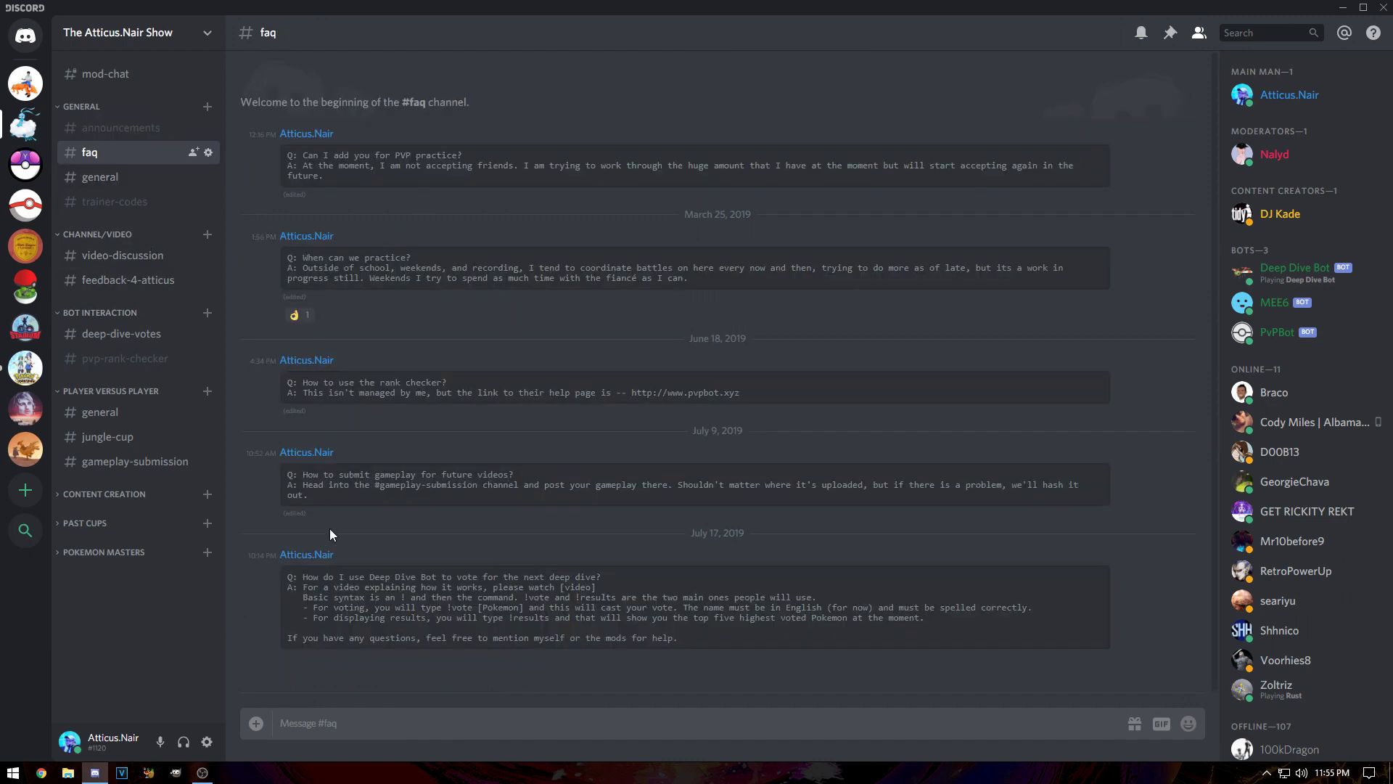
{"action": "left_click_drag", "start_coordinate": [678, 639], "coordinate": [287, 576]}
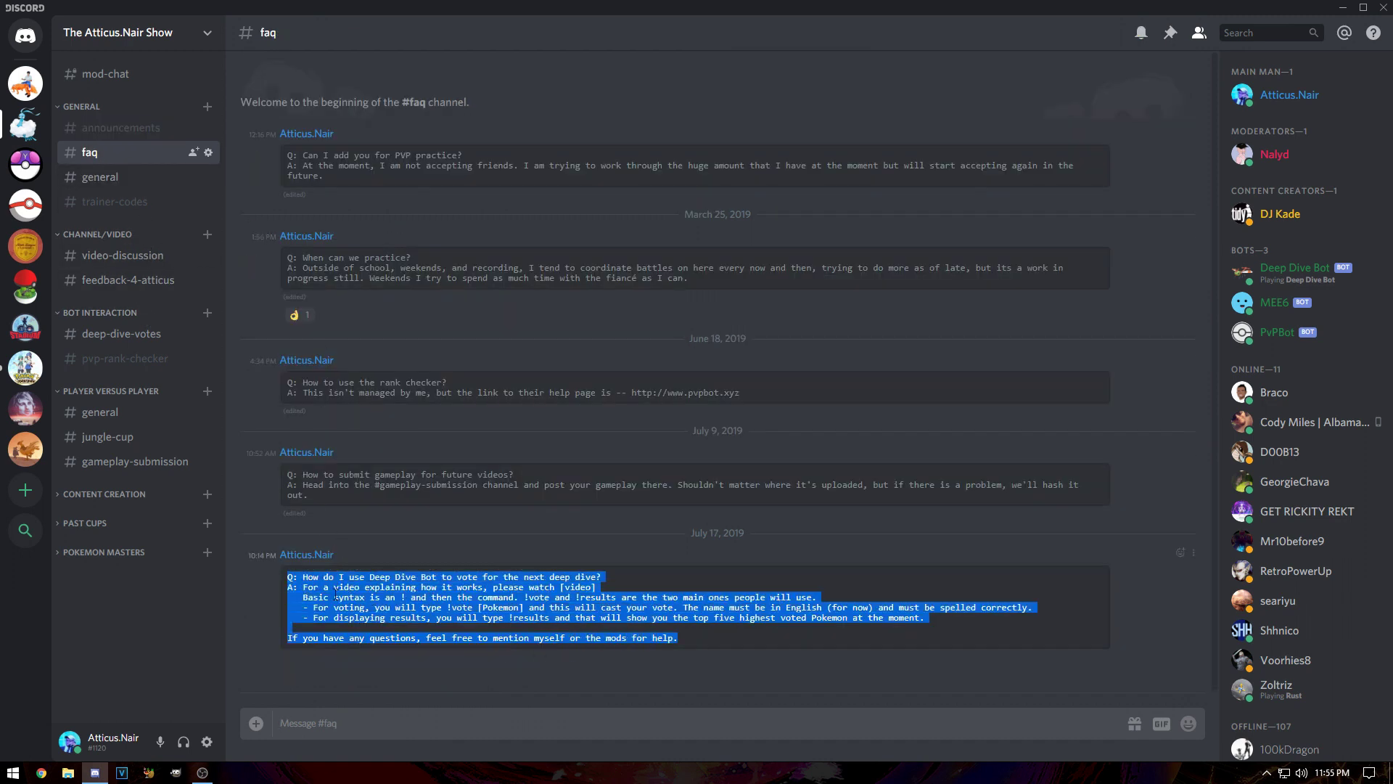
{"action": "left_click", "coordinate": [402, 597]}
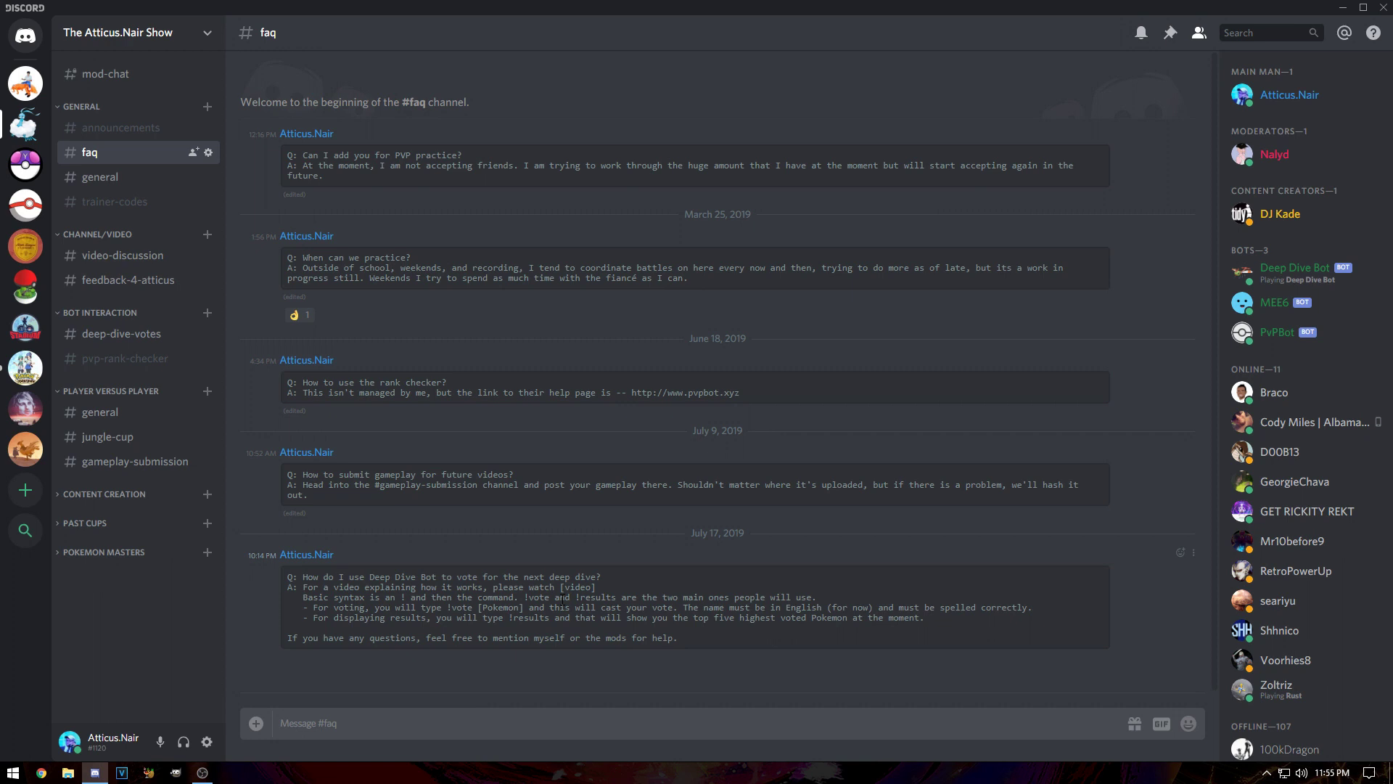
{"action": "left_click_drag", "start_coordinate": [678, 639], "coordinate": [287, 577]}
{"action": "left_click", "coordinate": [548, 611]}
- Read through the Deep Dive Bot entry's question, its video reference and the basic command syntax line
{"action": "left_click_drag", "start_coordinate": [300, 577], "coordinate": [601, 575]}
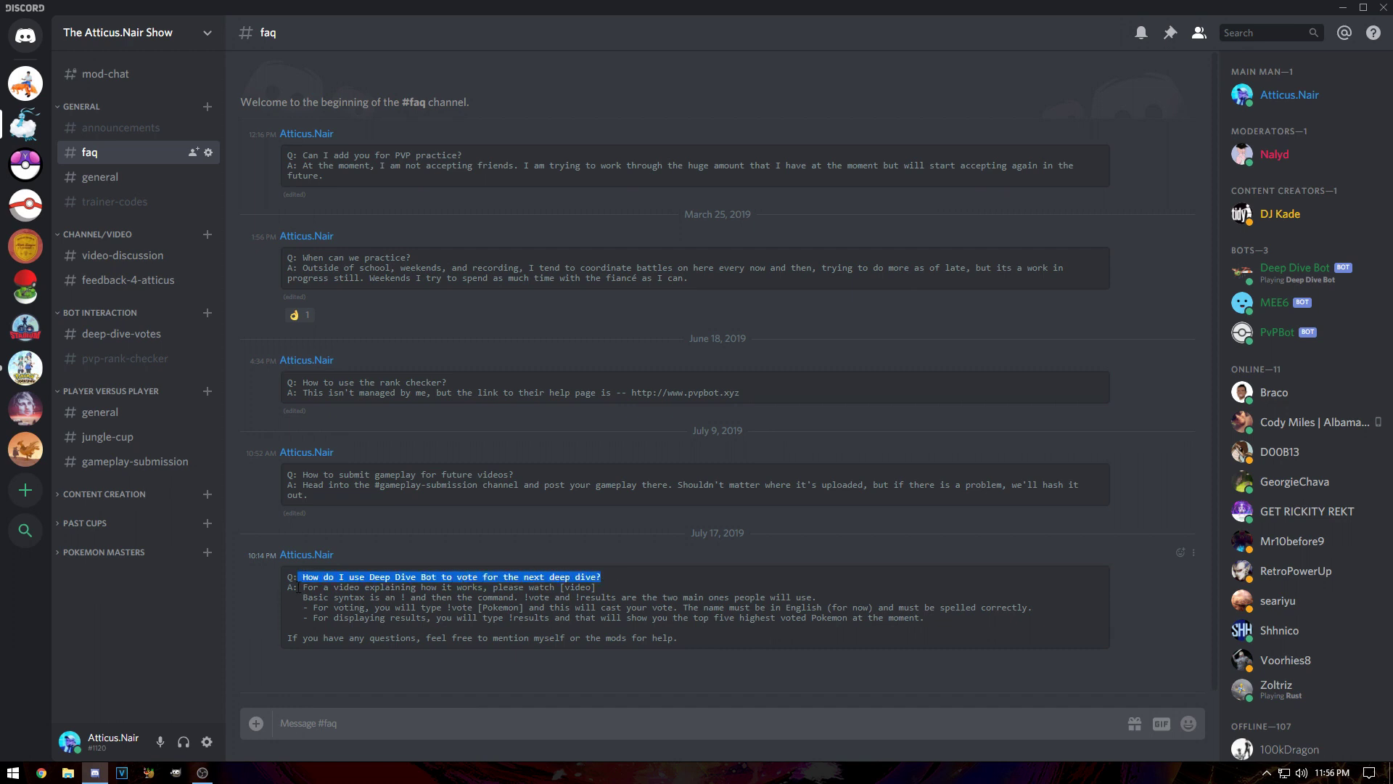
{"action": "left_click_drag", "start_coordinate": [306, 587], "coordinate": [500, 585]}
{"action": "left_click", "coordinate": [531, 586]}
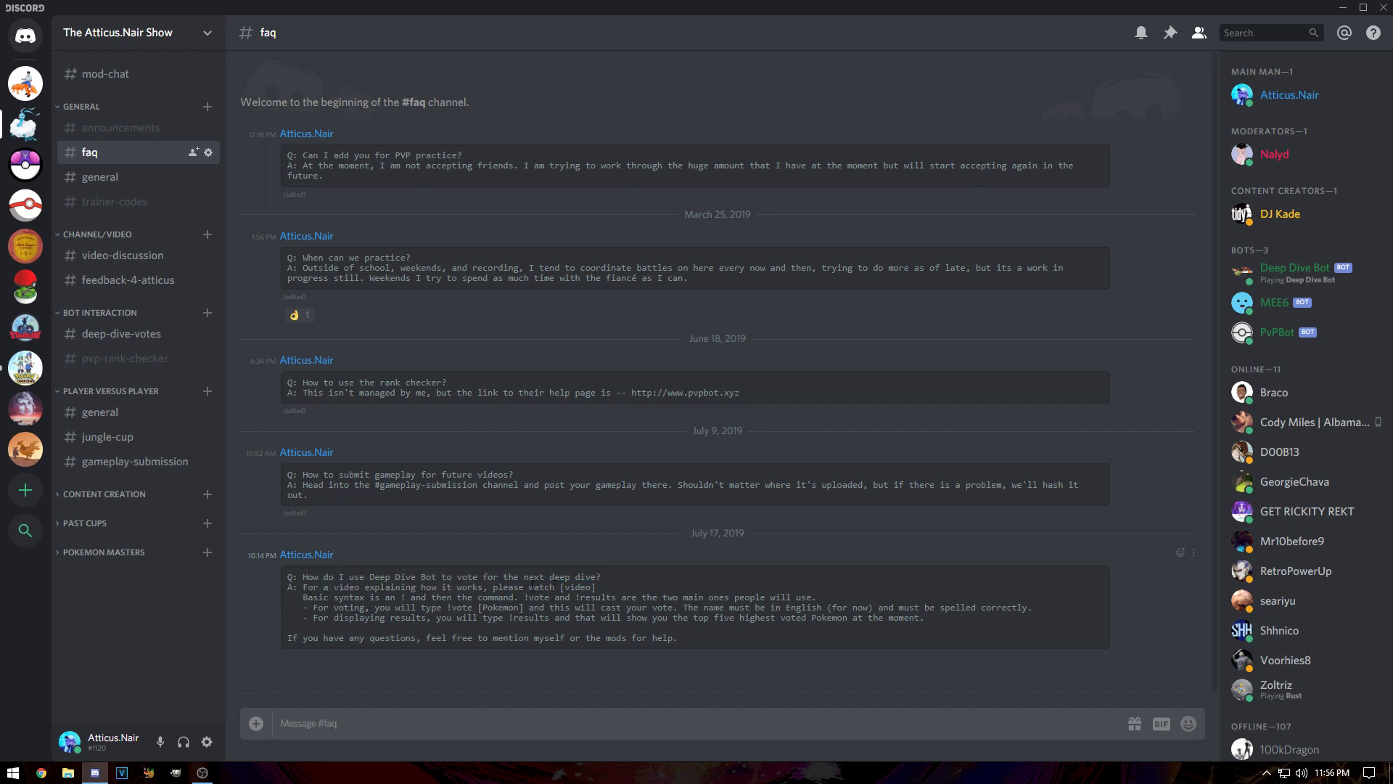
{"action": "left_click_drag", "start_coordinate": [564, 586], "coordinate": [591, 587]}
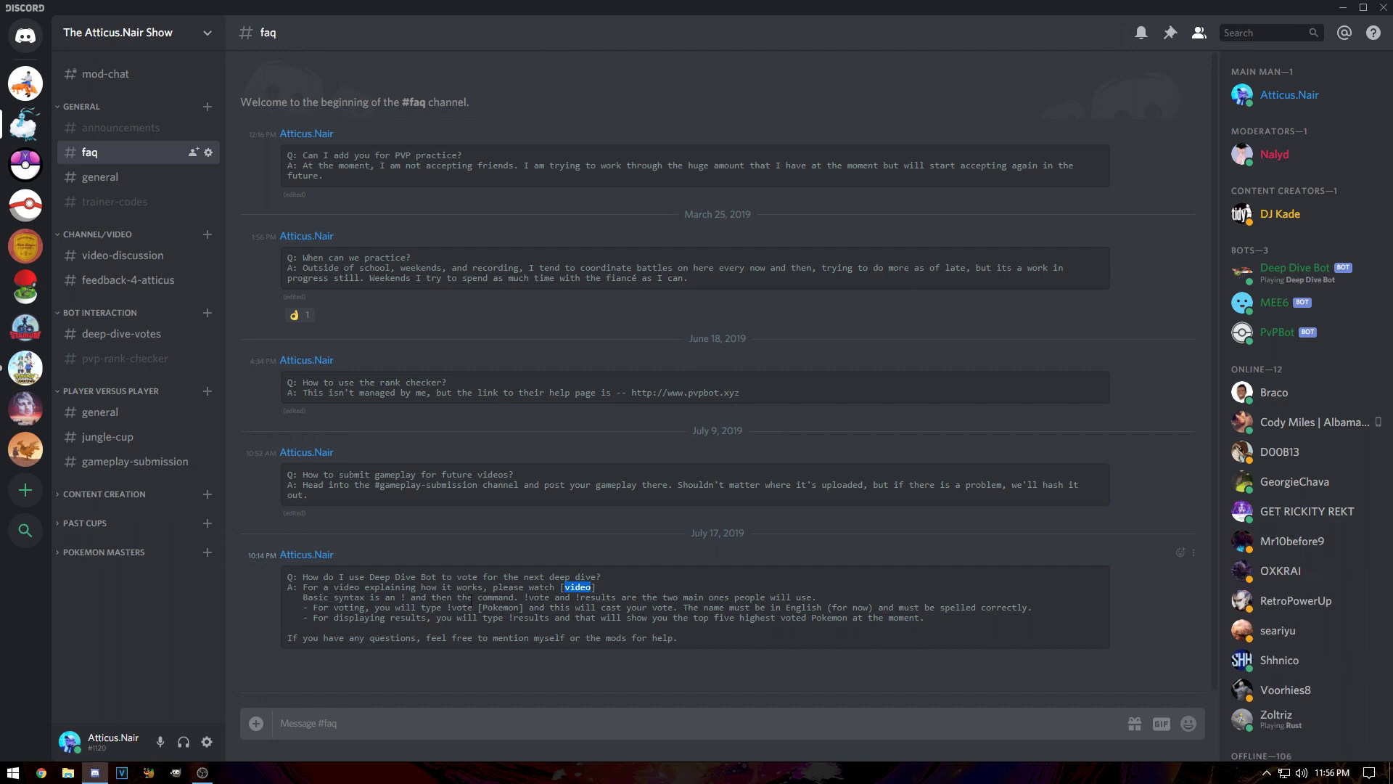
{"action": "left_click_drag", "start_coordinate": [304, 597], "coordinate": [402, 598]}
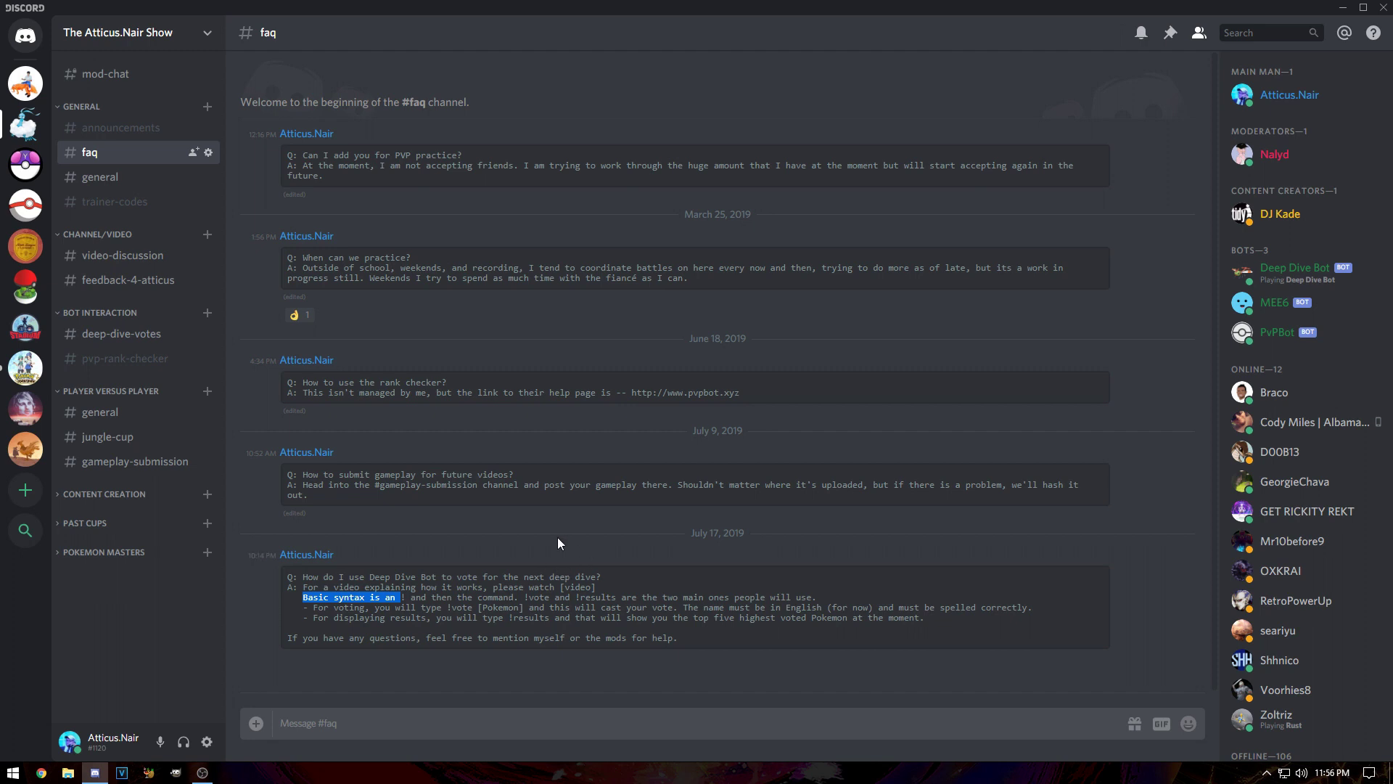
{"action": "left_click_drag", "start_coordinate": [520, 597], "coordinate": [811, 591]}
{"action": "left_click", "coordinate": [548, 597]}
{"action": "left_click", "coordinate": [762, 601]}
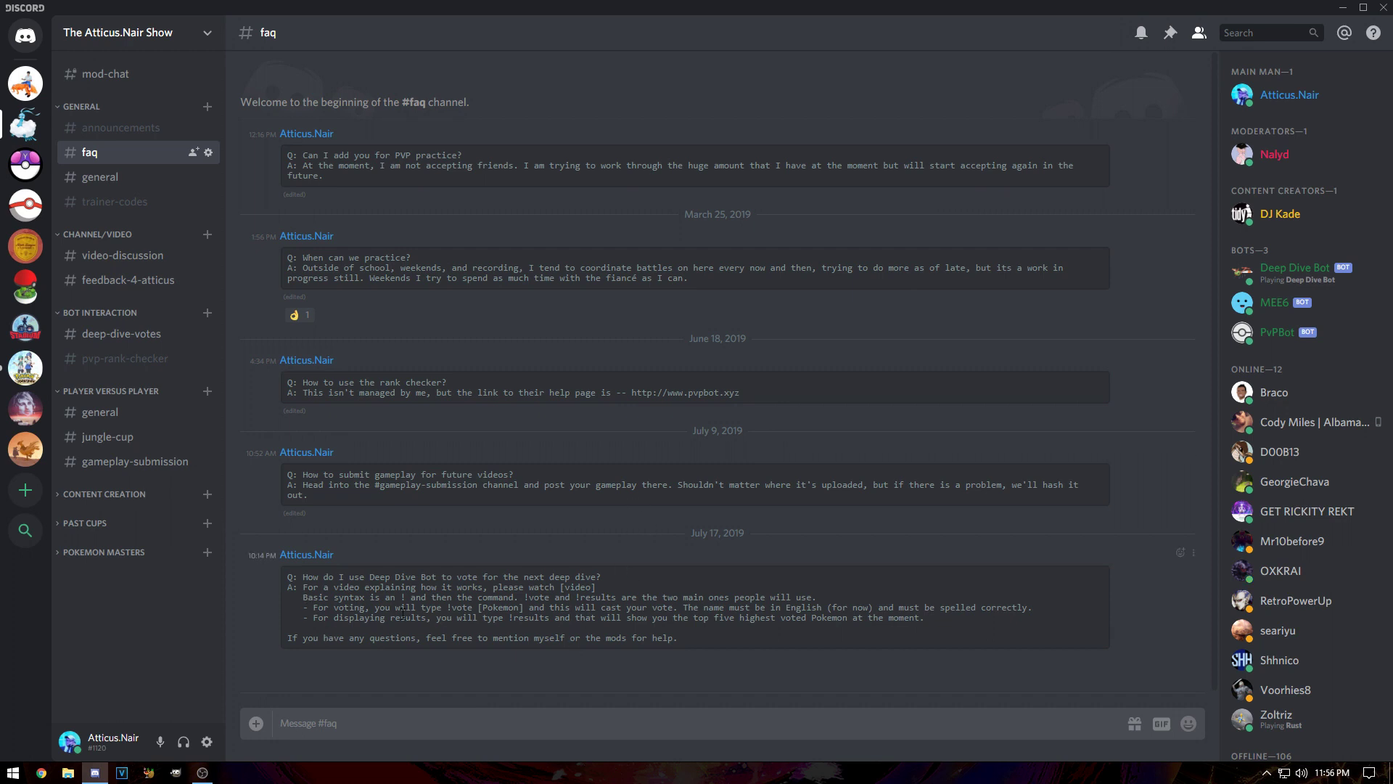
- Examine the !vote and !results command instructions in the faq's Deep Dive Bot entry
{"action": "mouse_move", "coordinate": [446, 608]}
{"action": "left_mouse_down"}
{"action": "mouse_move", "coordinate": [511, 608]}
{"action": "mouse_move", "coordinate": [472, 608]}
{"action": "left_mouse_up"}
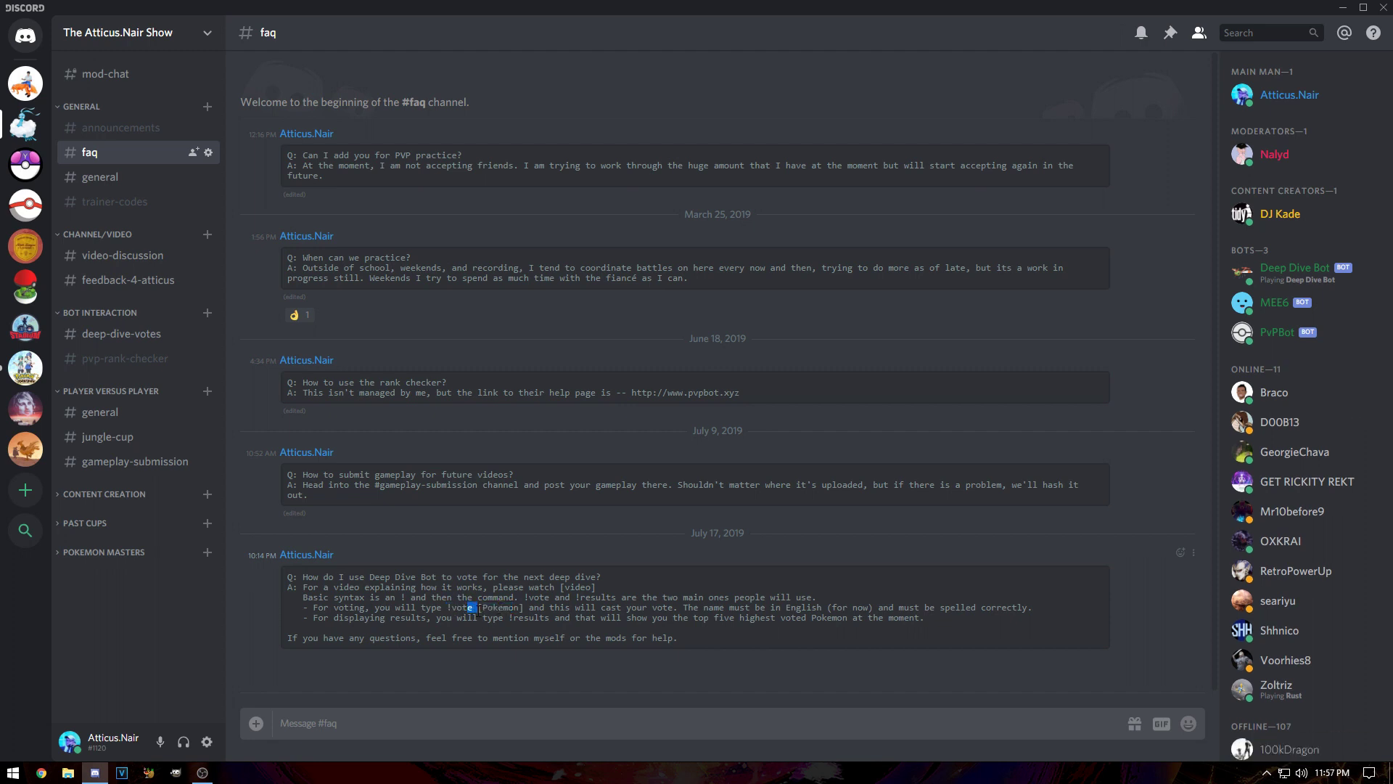
{"action": "left_click", "coordinate": [471, 608]}
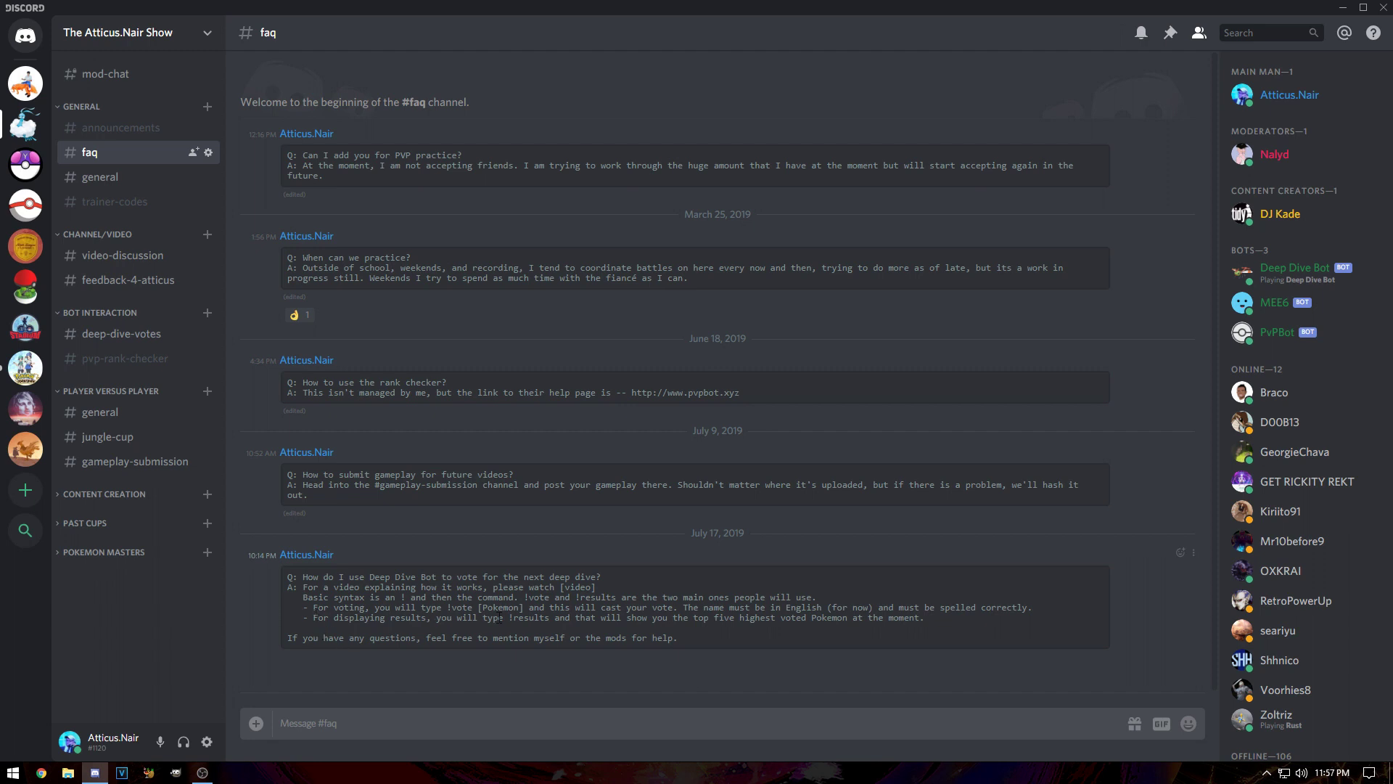
{"action": "left_click_drag", "start_coordinate": [509, 618], "coordinate": [550, 622]}
{"action": "left_click", "coordinate": [538, 620]}
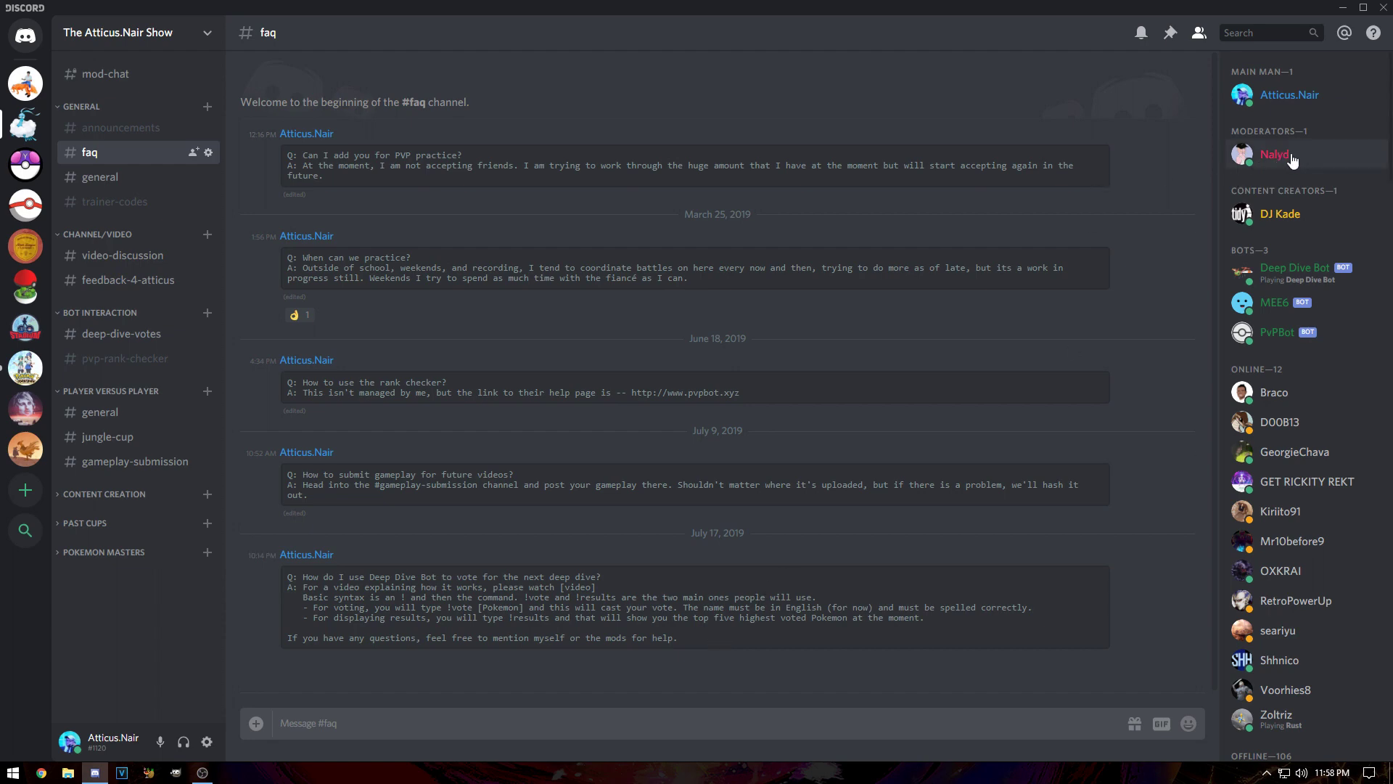
- Find the offline moderator in the member list and check their profile card
{"action": "scroll", "coordinate": [1290, 343], "scroll_direction": "down", "scroll_amount": 10}
{"action": "left_click", "coordinate": [1275, 256]}
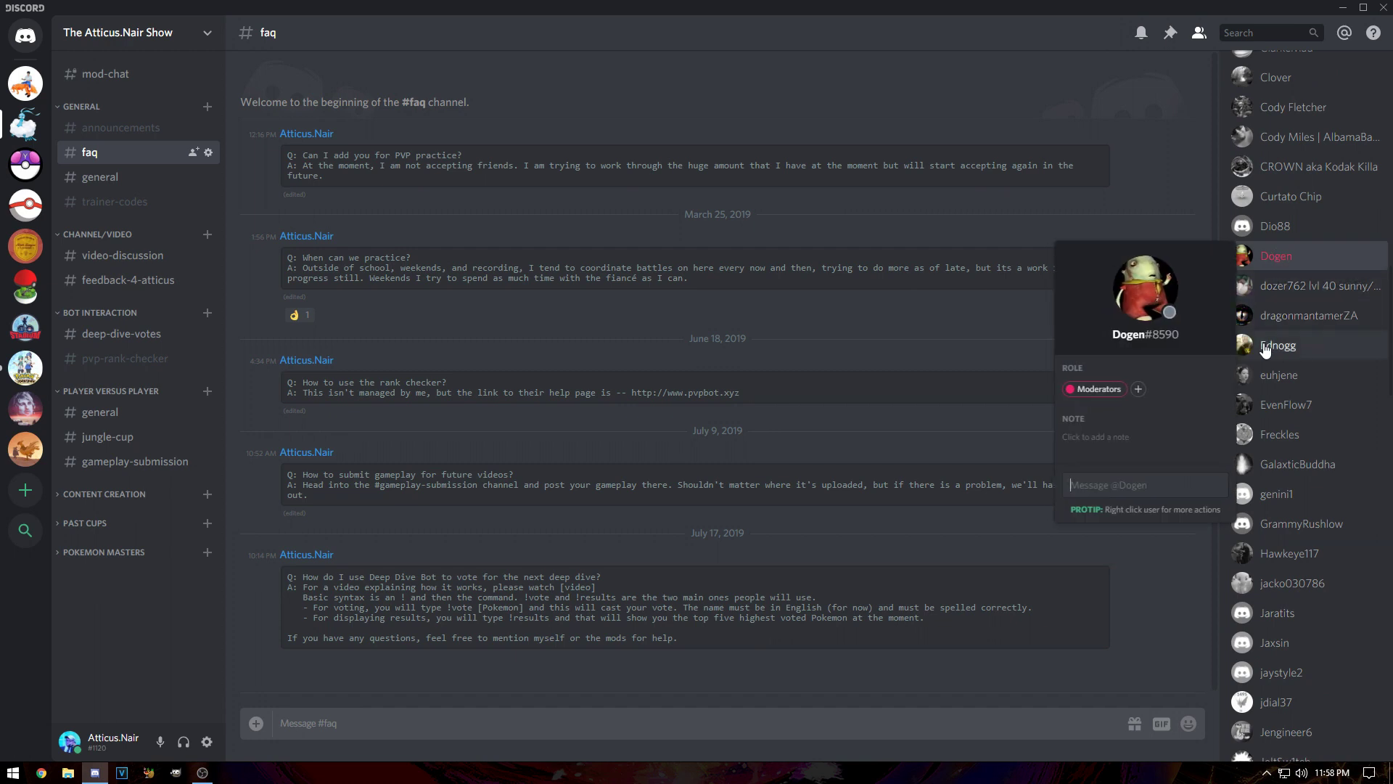
{"action": "left_click", "coordinate": [895, 361]}
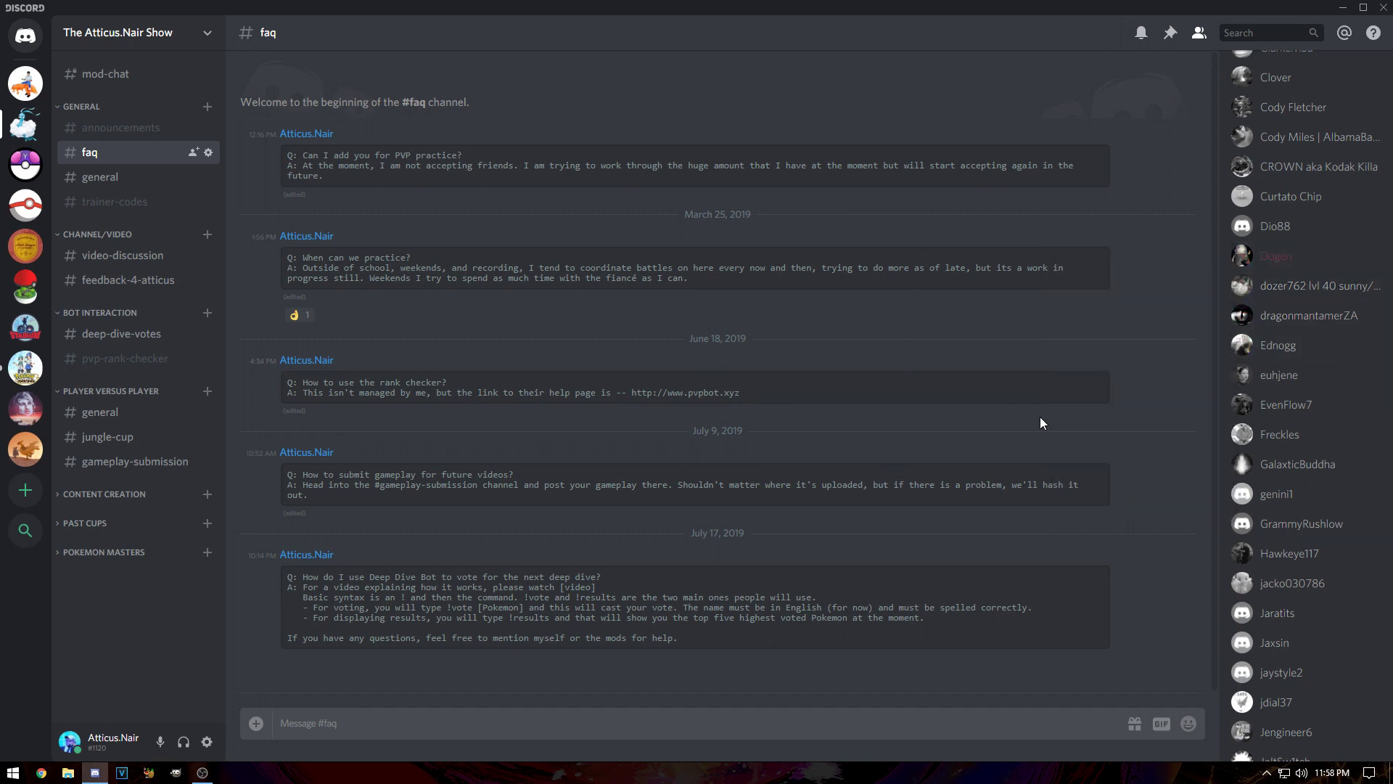
{"action": "scroll", "coordinate": [1291, 416], "scroll_direction": "up", "scroll_amount": 15}
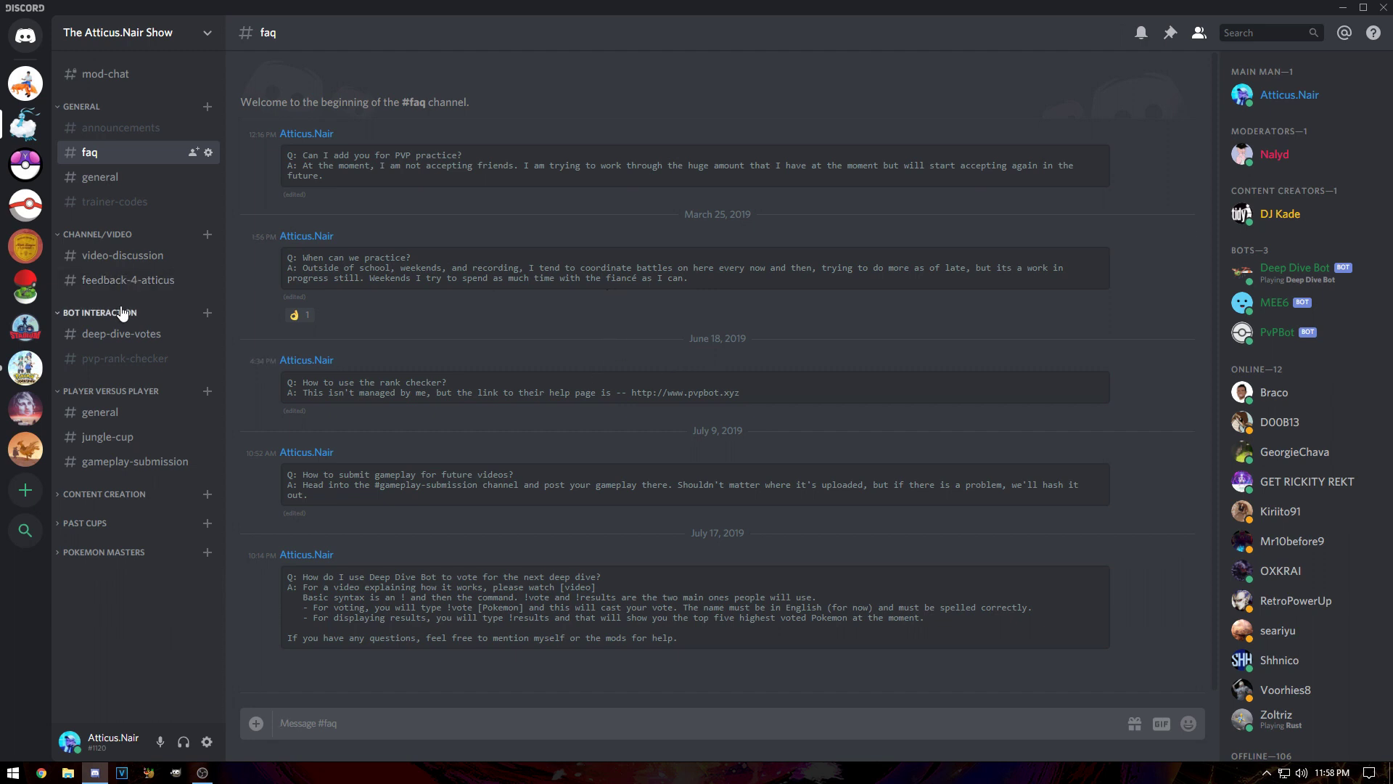
- Compare the Deep Dive Bot instructions in the deep-dive-votes channel with the entry in the faq channel
{"action": "left_click", "coordinate": [132, 339]}
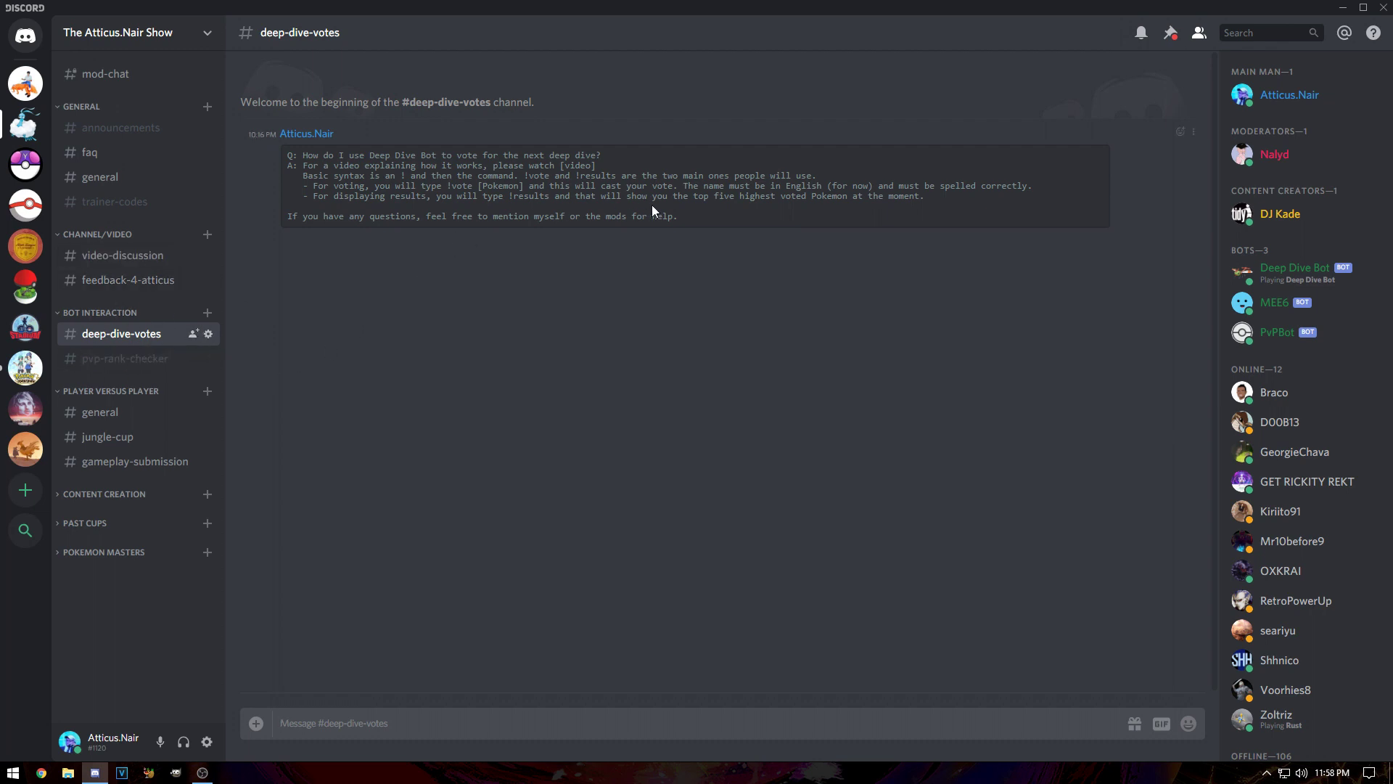
{"action": "left_click_drag", "start_coordinate": [678, 217], "coordinate": [287, 154]}
{"action": "left_click", "coordinate": [477, 203]}
{"action": "left_click", "coordinate": [95, 152]}
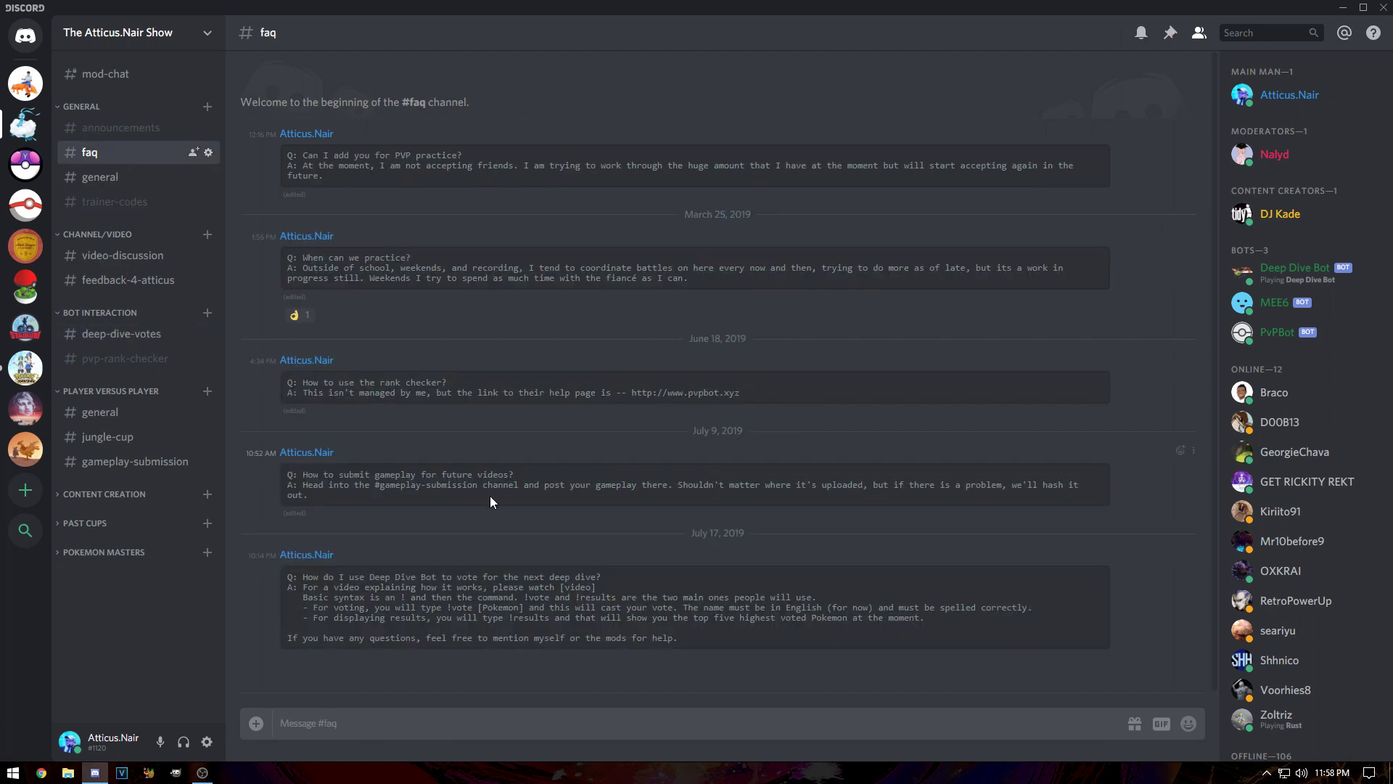
- Cast a vote for Vigoroth by sending "!vote Vigoroth" in the deep-dive-votes channel
{"action": "left_click", "coordinate": [121, 334]}
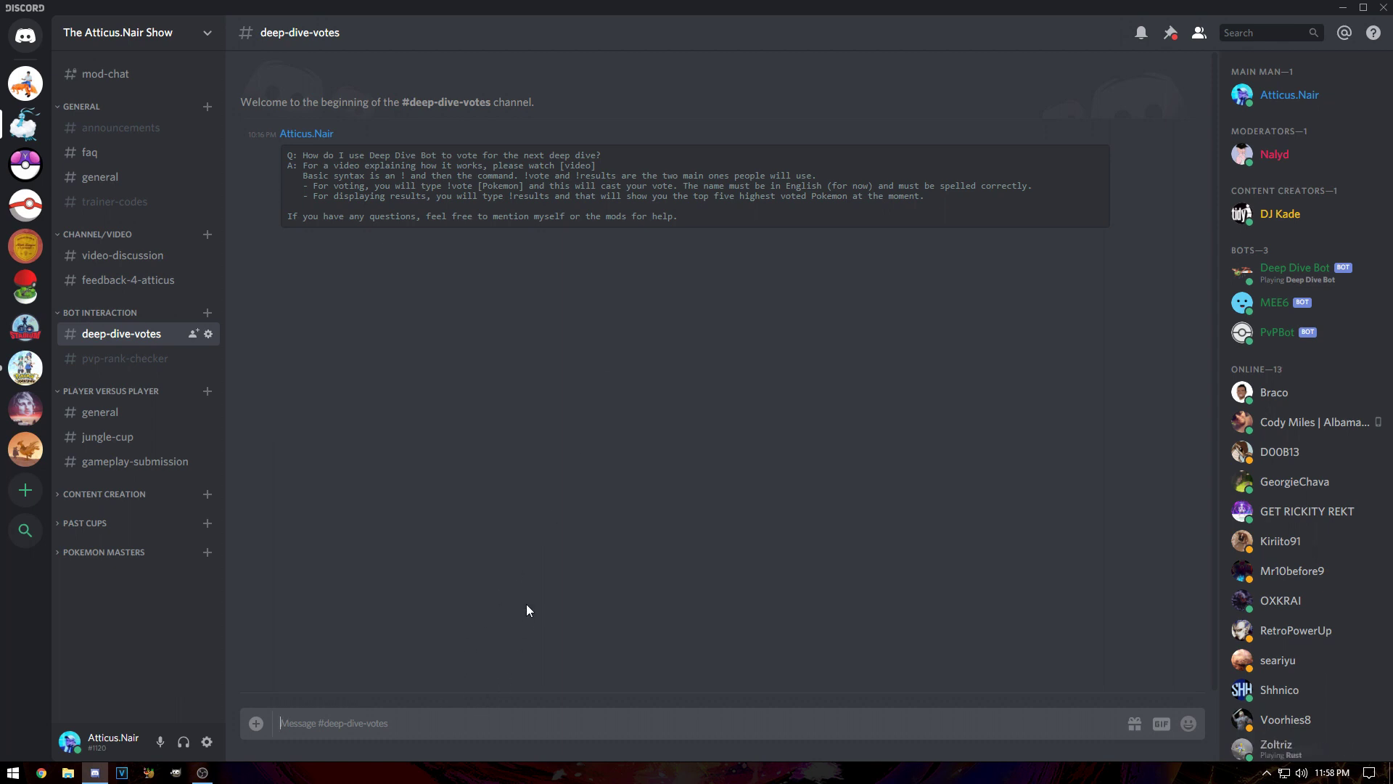
{"action": "type", "text": "!vote"}
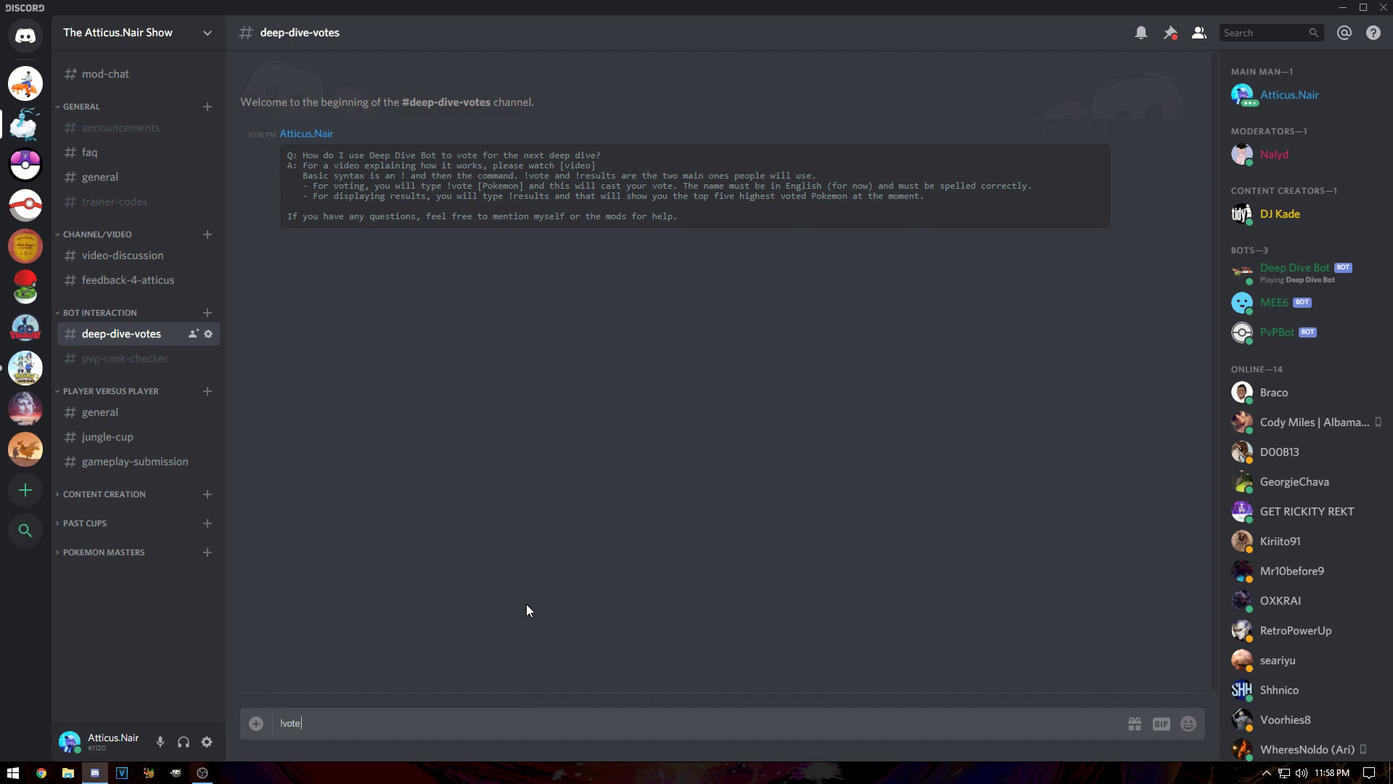
{"action": "type", "text": " Vigoroth"}
{"action": "key", "text": "Return"}
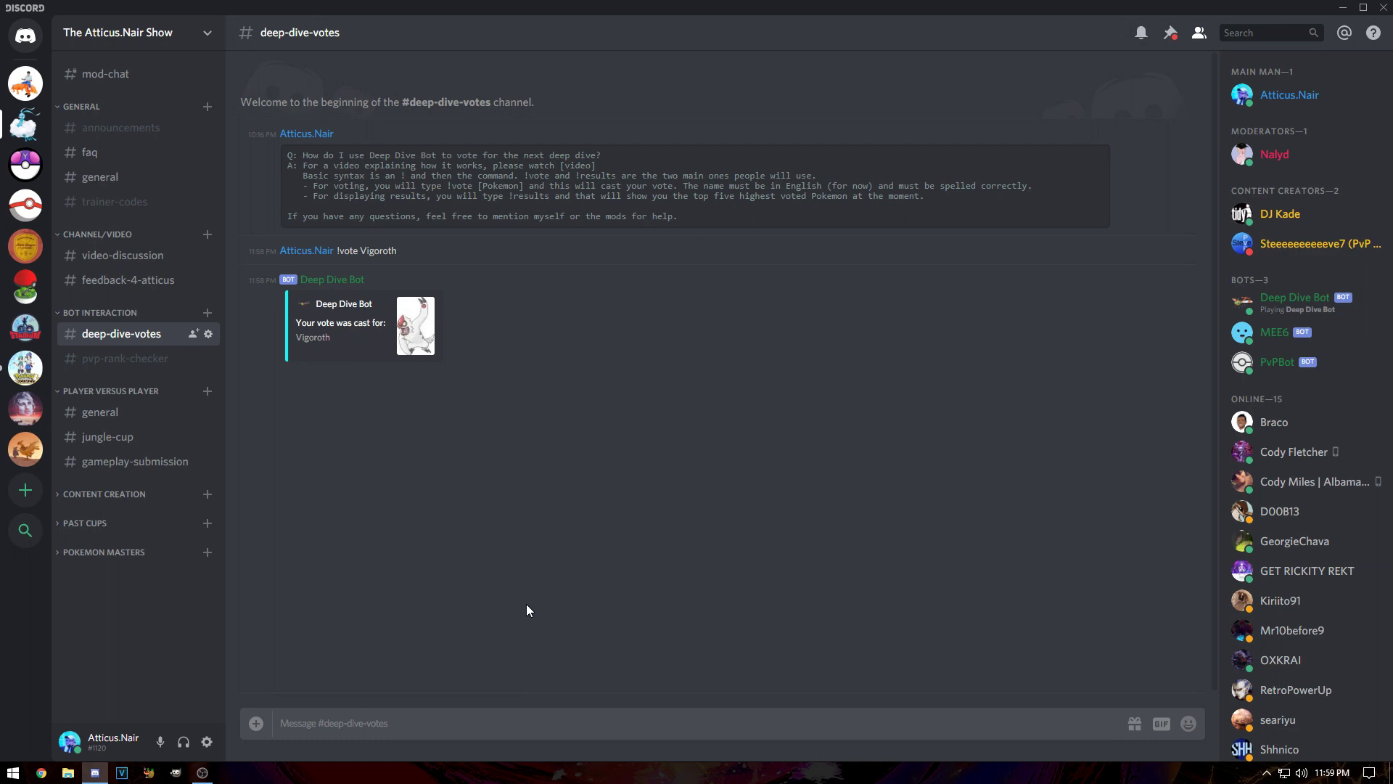
- Switch to Chrome with the Deep_Dive_Next spreadsheet and narrow its window along one side of the screen, beside Discord
{"action": "left_click", "coordinate": [41, 772]}
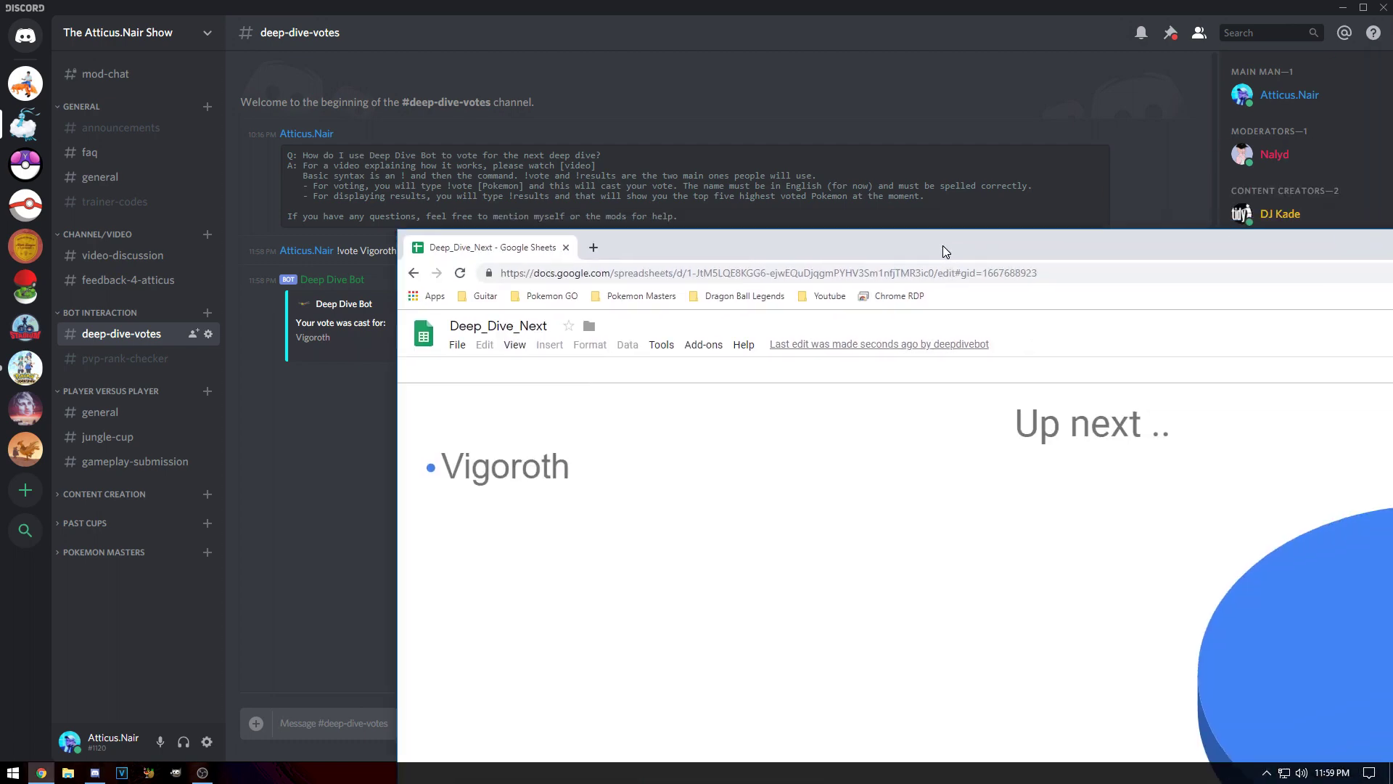
{"action": "left_click_drag", "start_coordinate": [942, 245], "coordinate": [639, 2]}
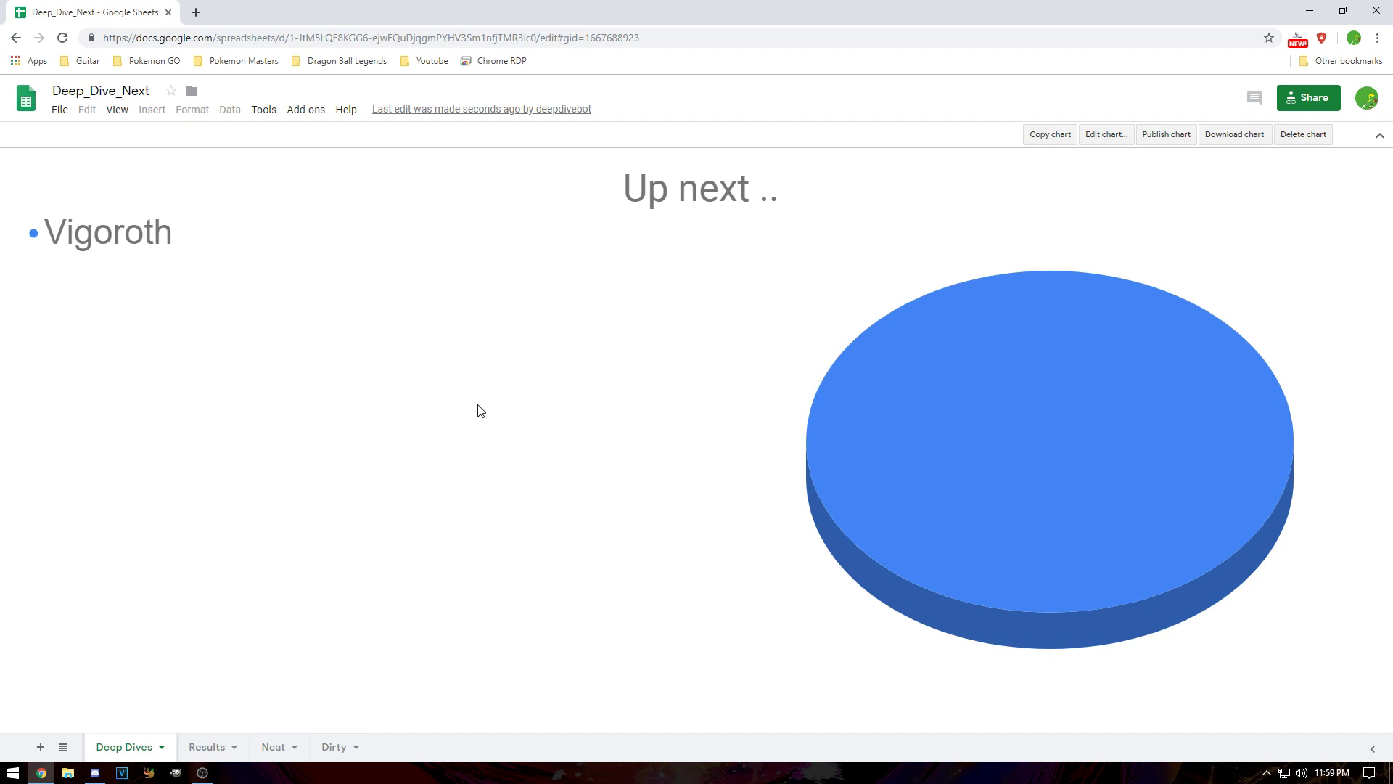
{"action": "left_click_drag", "start_coordinate": [920, 11], "coordinate": [3, 190]}
{"action": "left_click_drag", "start_coordinate": [697, 259], "coordinate": [558, 244]}
{"action": "left_click", "coordinate": [541, 149]}
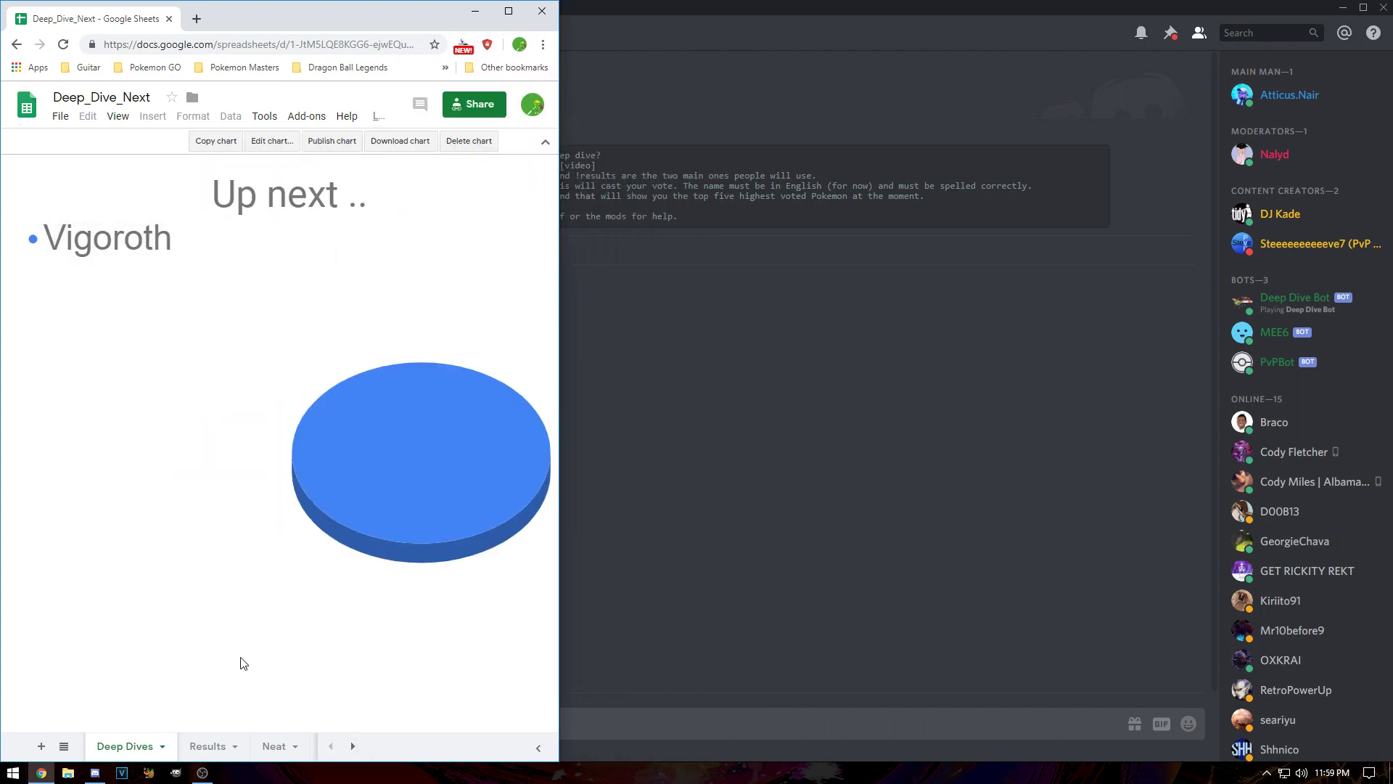
- Open the Dirty sheet and inspect the recorded Pokemon name in A1 and the voter ID in B1
{"action": "left_click", "coordinate": [353, 747]}
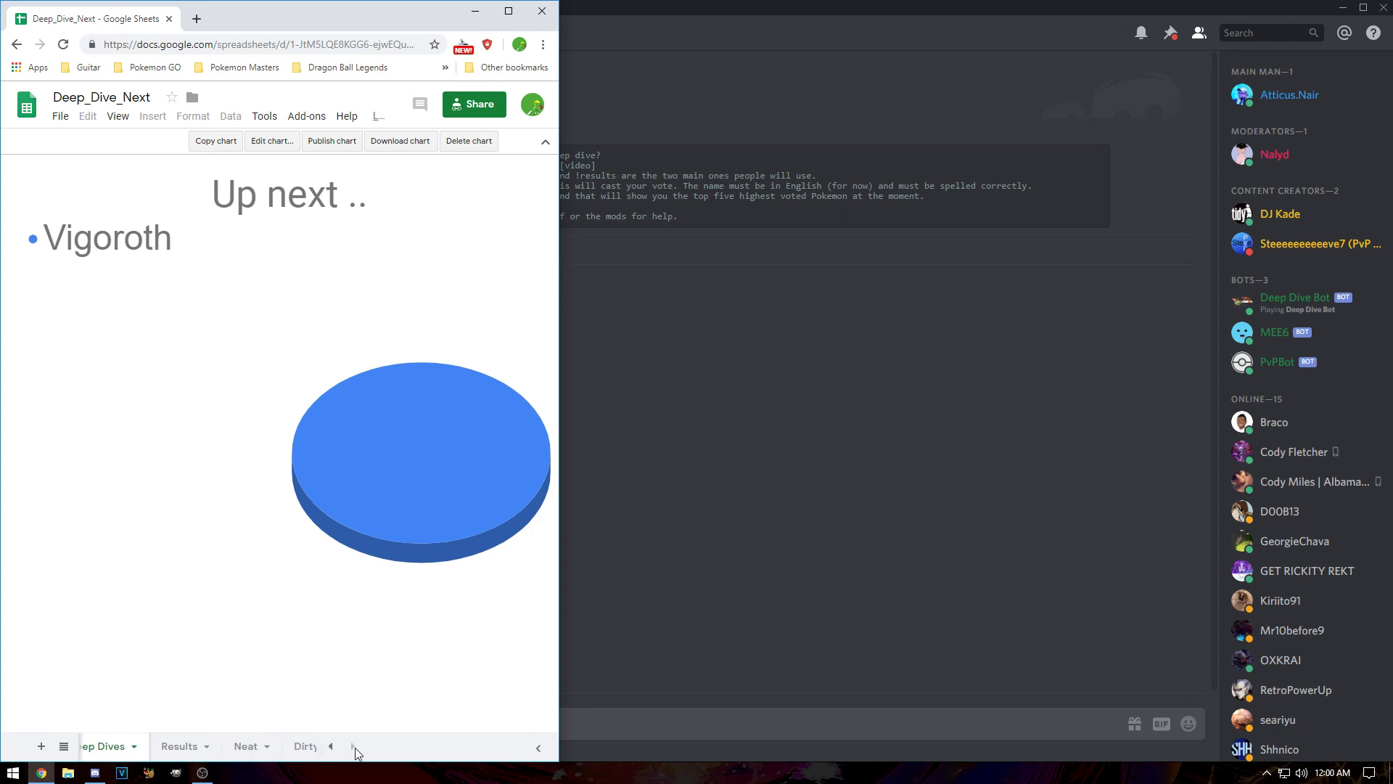
{"action": "left_click", "coordinate": [282, 748]}
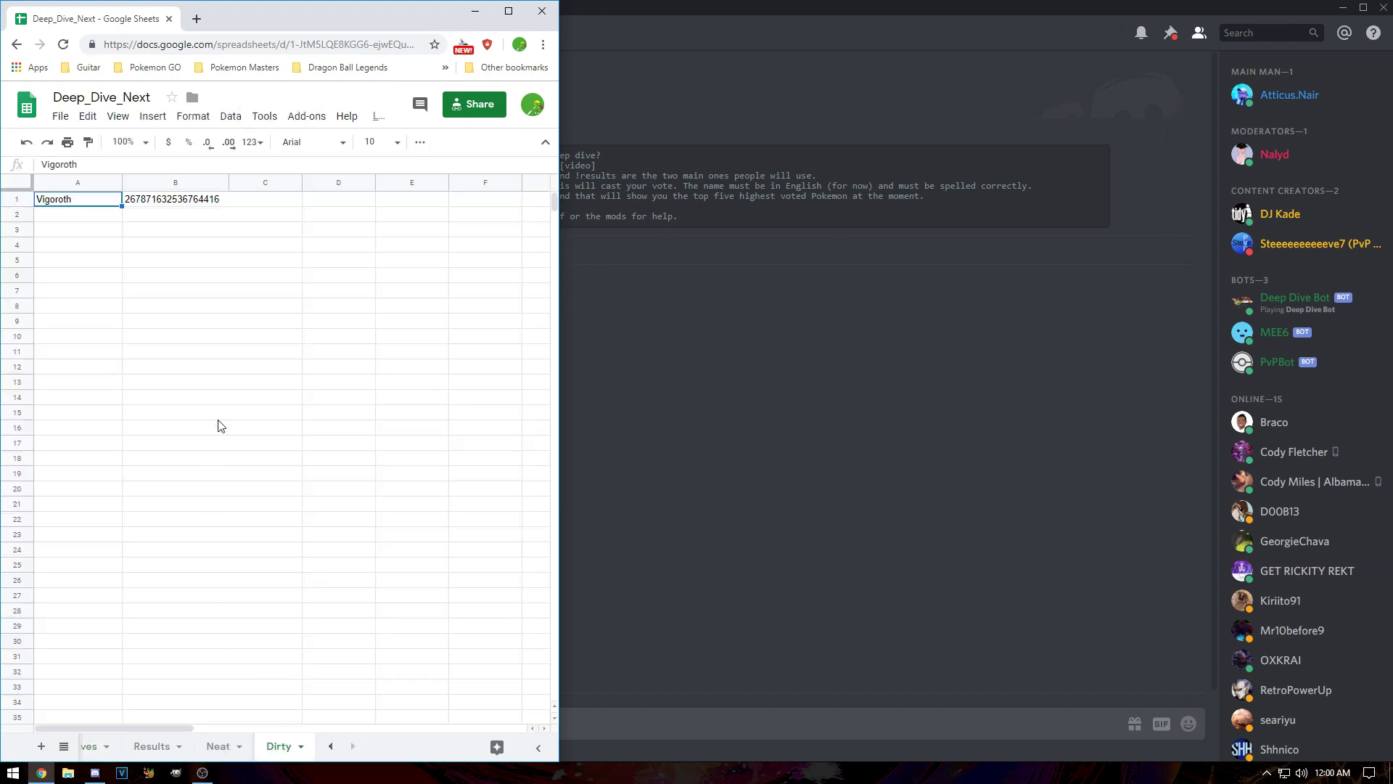
{"action": "left_click", "coordinate": [92, 217]}
{"action": "left_click", "coordinate": [87, 203]}
{"action": "left_click", "coordinate": [151, 202]}
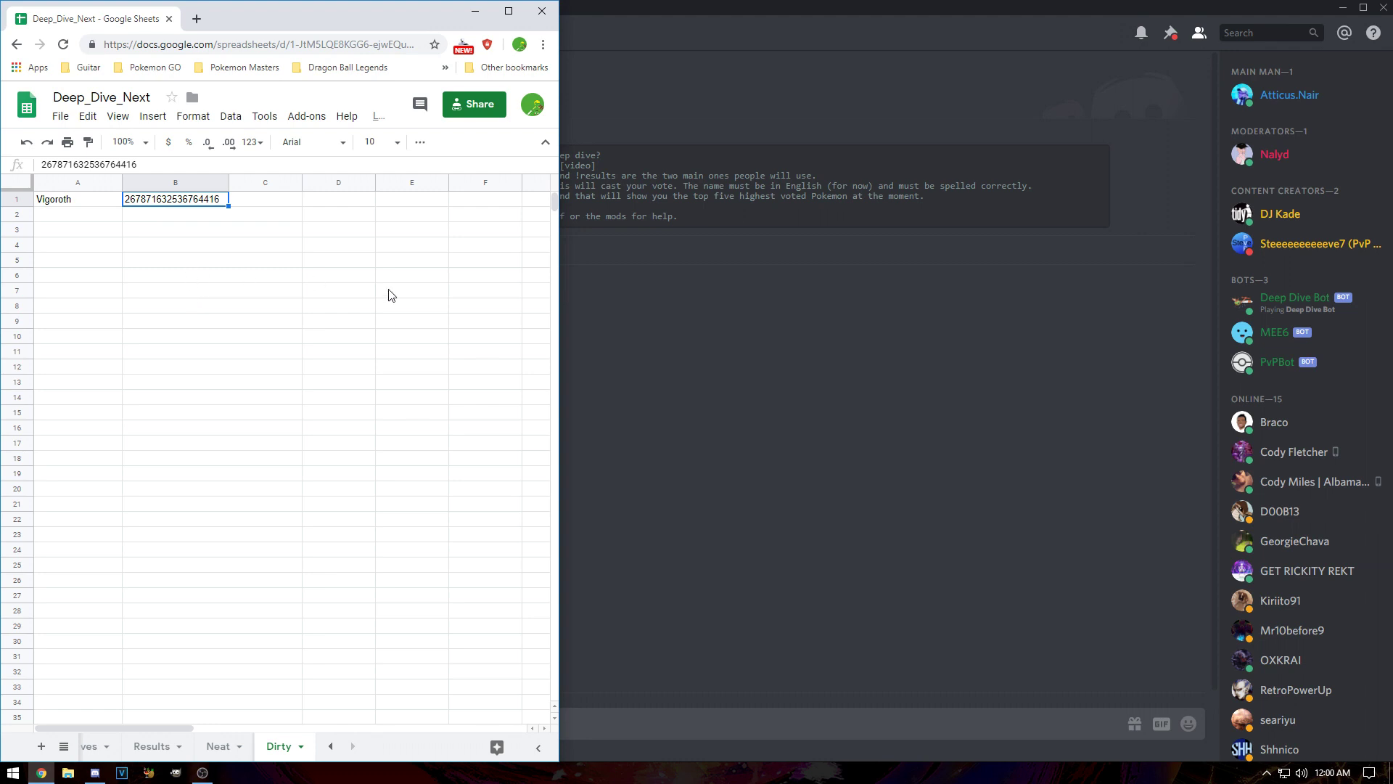
- Return to Discord and send a repeat "!vote Vigoroth" command in the deep-dive-votes channel
{"action": "left_click", "coordinate": [589, 676]}
{"action": "type", "text": "!vote Vi"}
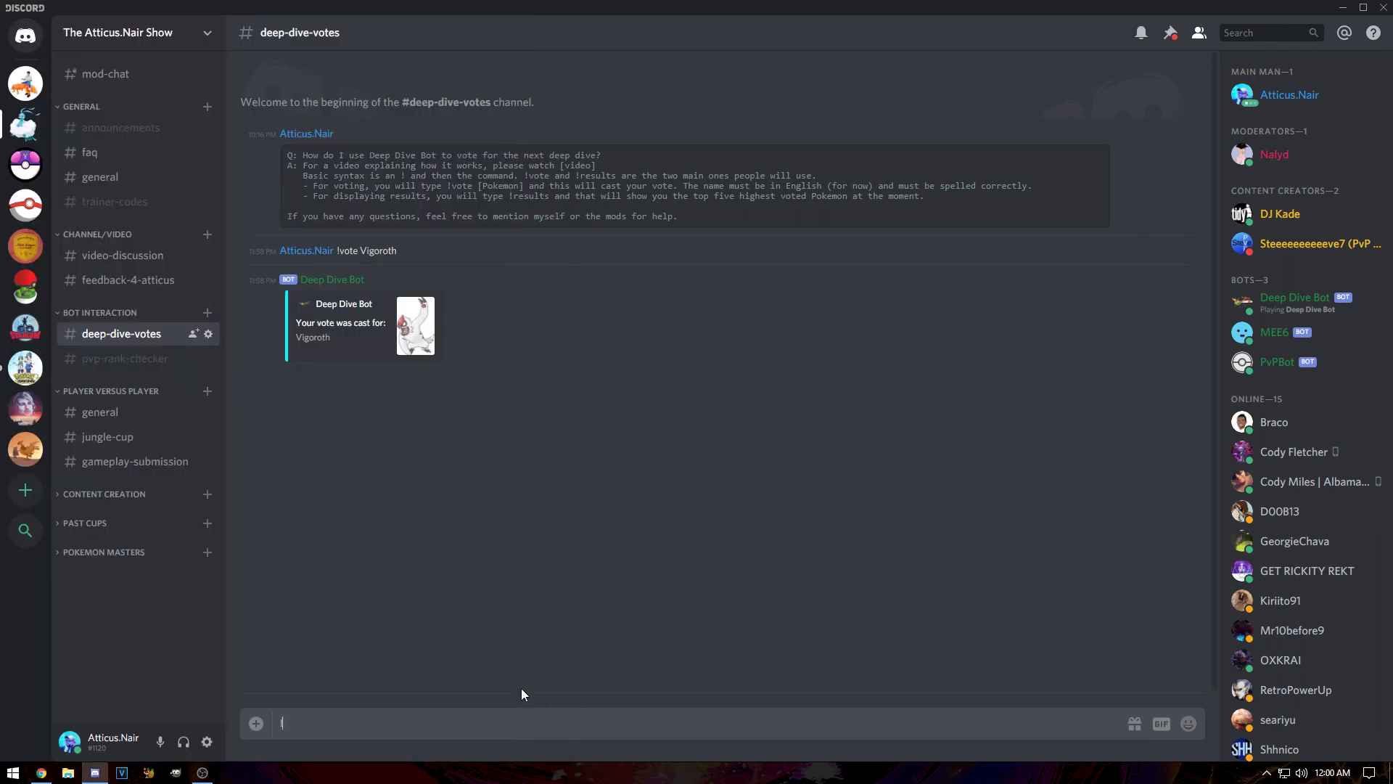
{"action": "type", "text": "gorth"}
{"action": "key", "text": "Left"}
{"action": "key", "text": "Left"}
{"action": "key", "text": "Left"}
{"action": "key", "text": "Left"}
{"action": "type", "text": "o"}
{"action": "key", "text": "Return"}
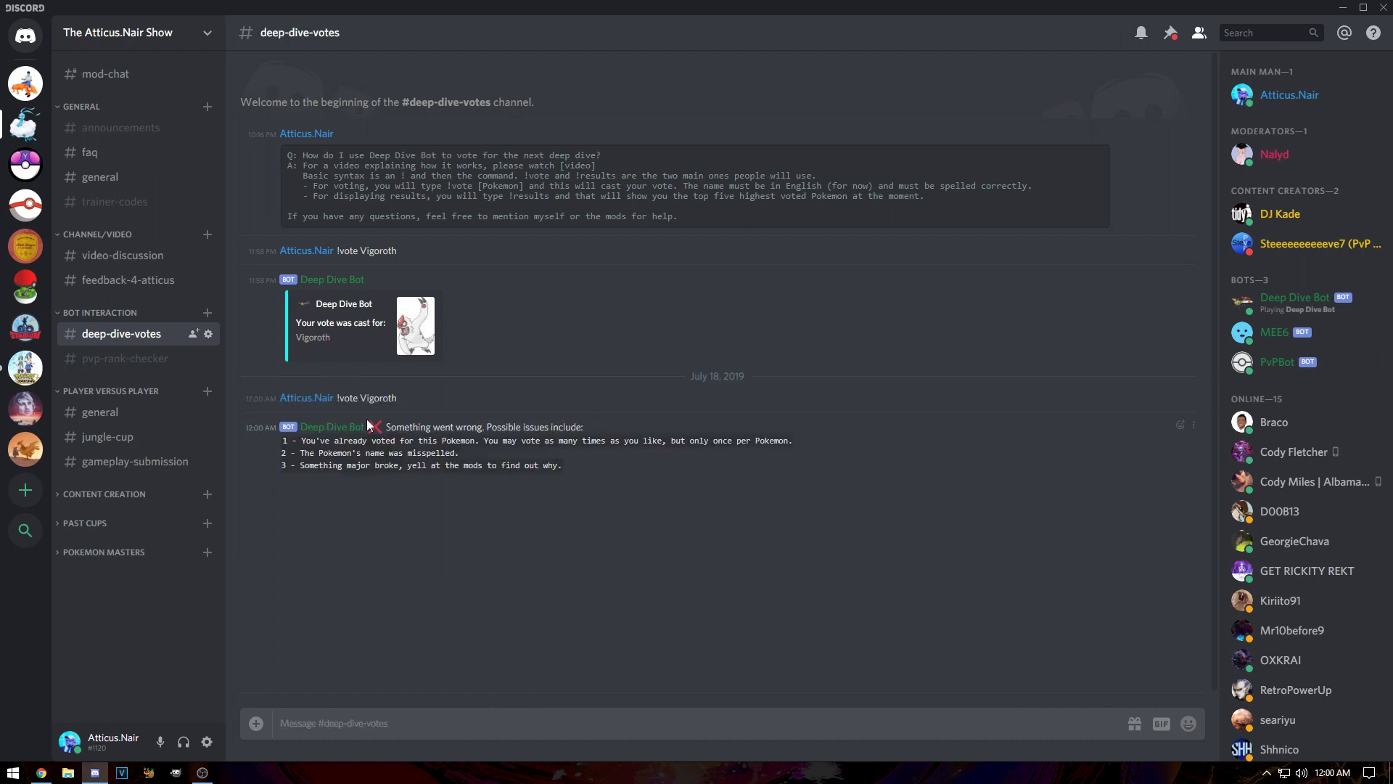
- Read the possible issues listed in Deep Dive Bot's reply to the repeated vote, line by line
{"action": "left_click_drag", "start_coordinate": [390, 426], "coordinate": [609, 442]}
{"action": "left_click", "coordinate": [586, 436]}
{"action": "left_click_drag", "start_coordinate": [299, 440], "coordinate": [791, 440]}
{"action": "left_click", "coordinate": [729, 459]}
{"action": "left_click_drag", "start_coordinate": [319, 451], "coordinate": [446, 440]}
{"action": "left_click", "coordinate": [458, 453]}
{"action": "left_click_drag", "start_coordinate": [297, 465], "coordinate": [518, 467]}
{"action": "left_click", "coordinate": [683, 485]}
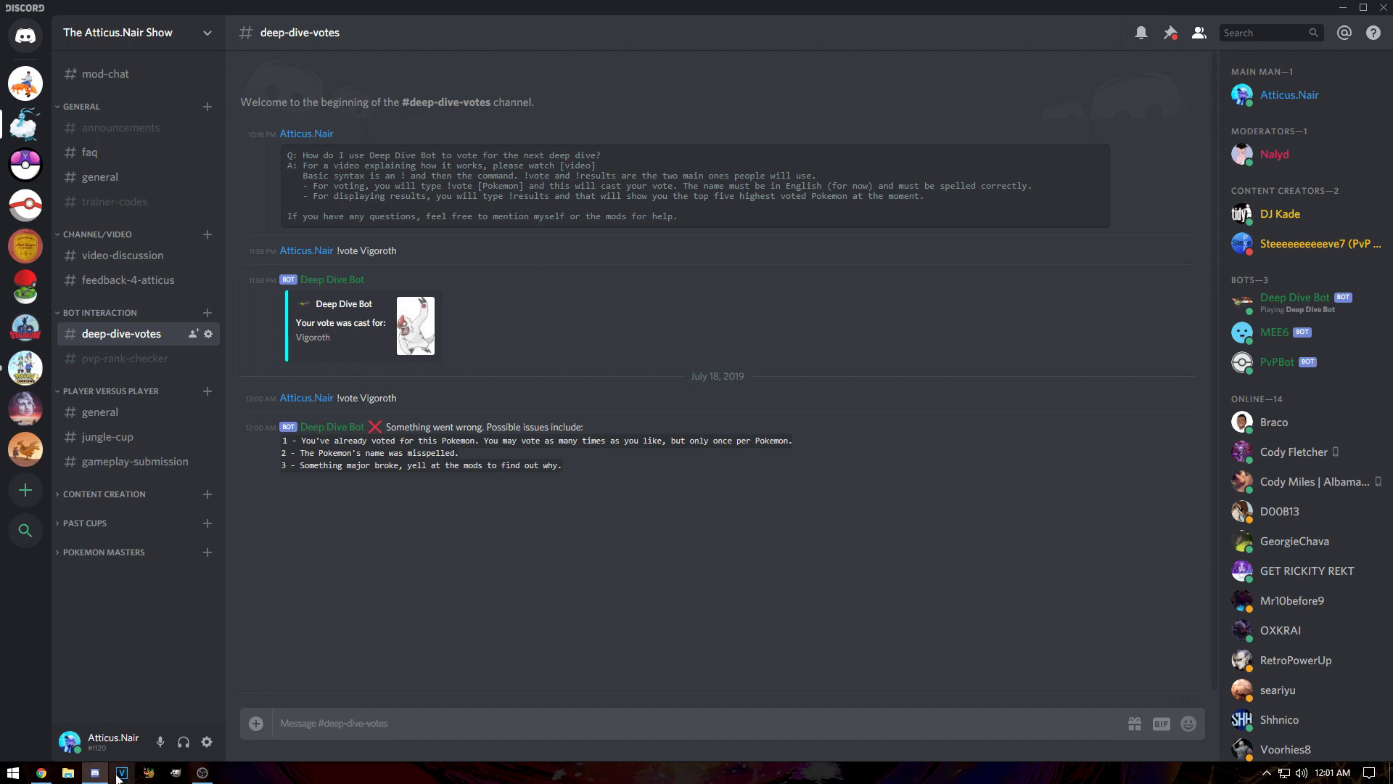
- Switch back to the Deep_Dive_Next spreadsheet in Chrome and recheck cells A1 and B1 on the Dirty sheet
{"action": "left_click", "coordinate": [40, 773]}
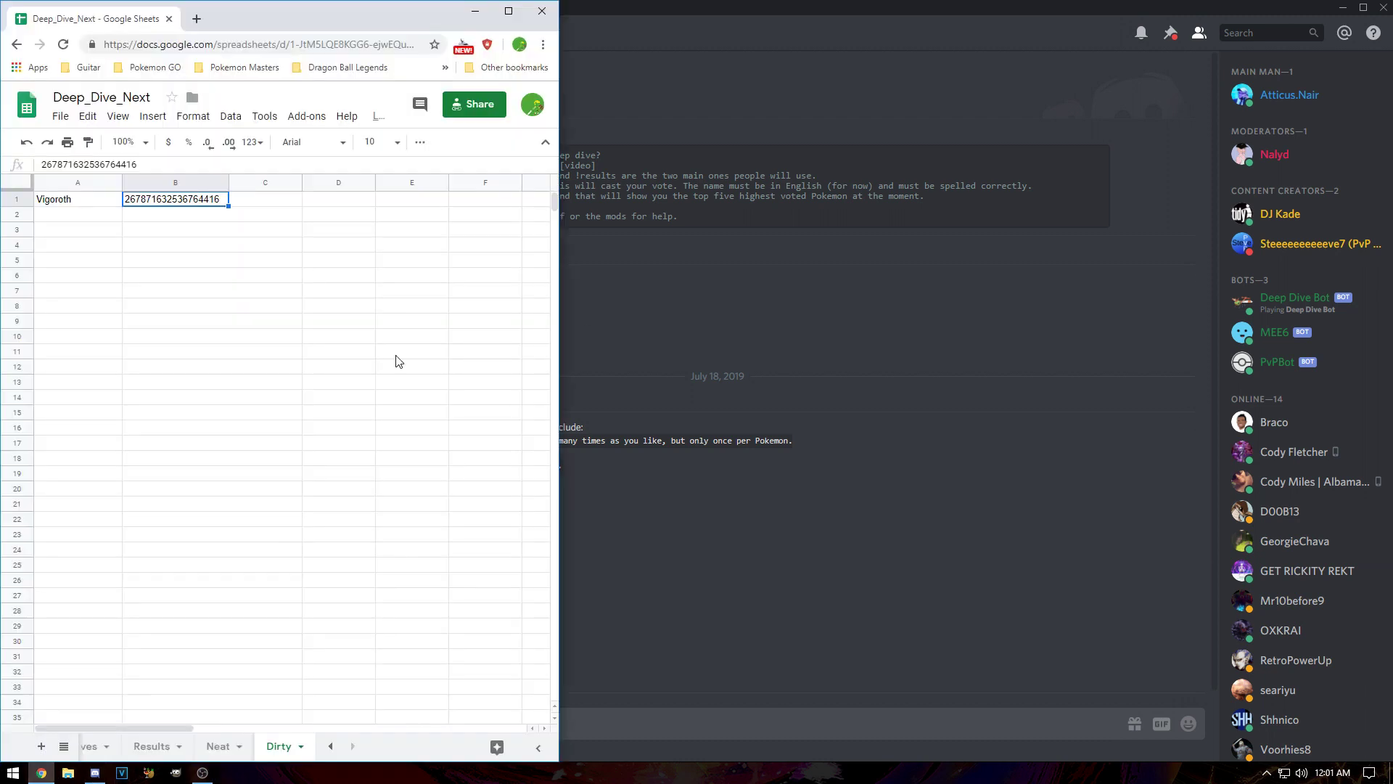
{"action": "left_click", "coordinate": [91, 206]}
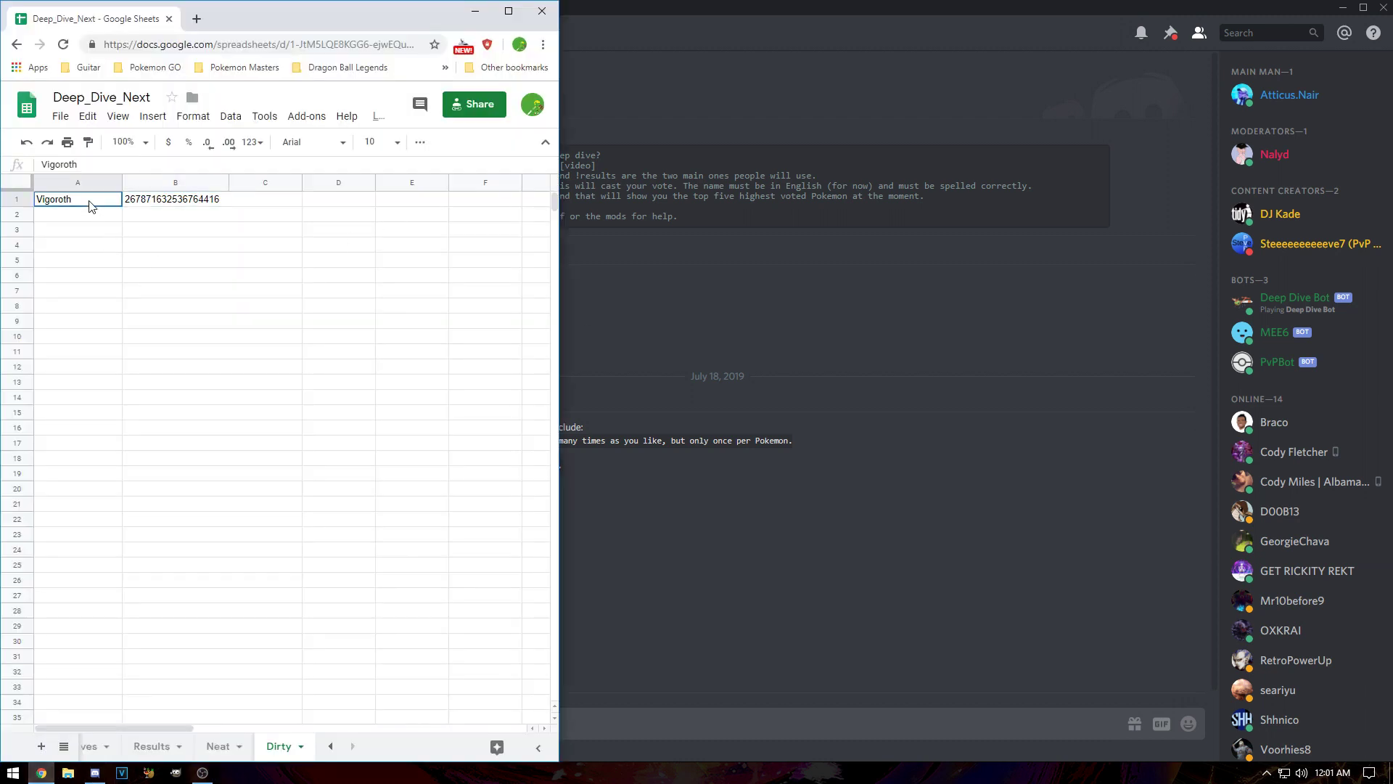
{"action": "left_click", "coordinate": [161, 204]}
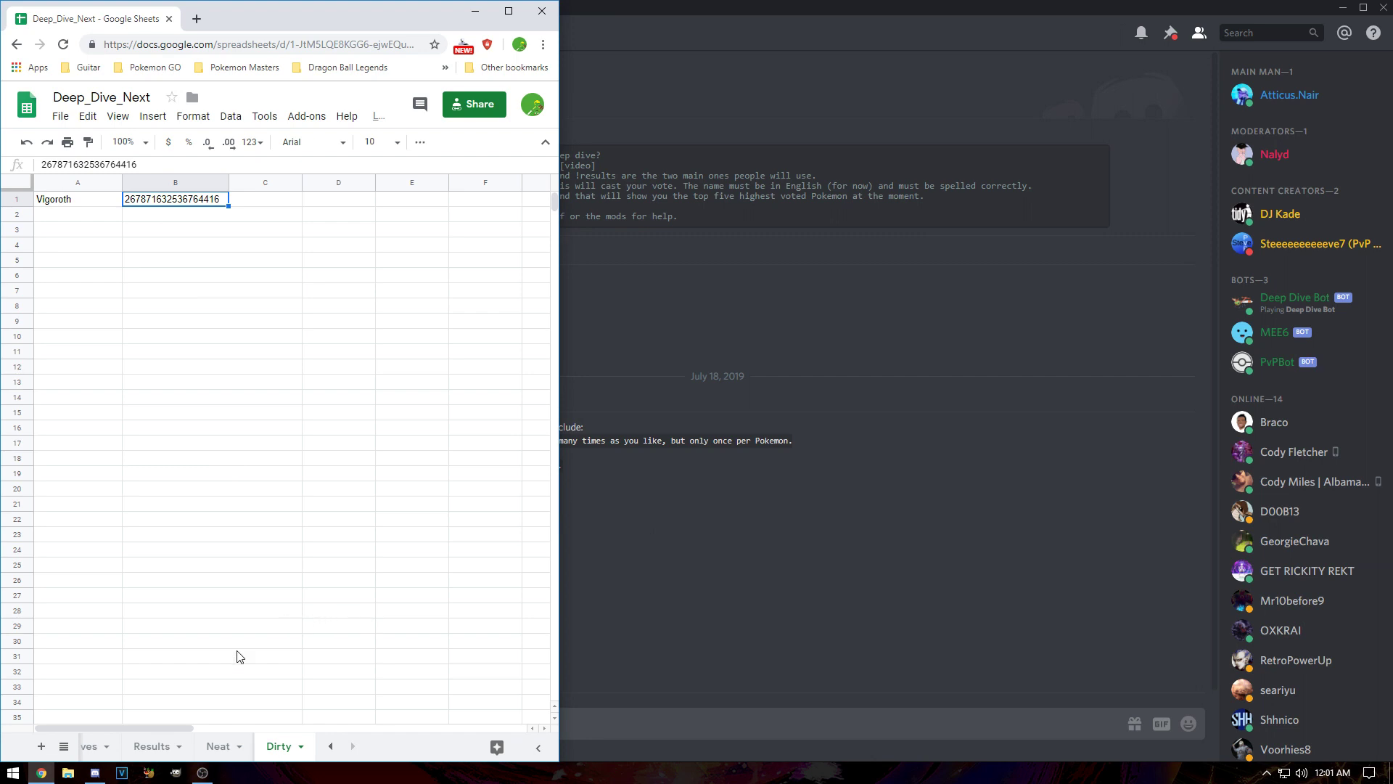
- Open the Neat sheet, find the Vigoroth row and inspect the formula in its Requests cell
{"action": "left_click", "coordinate": [217, 746]}
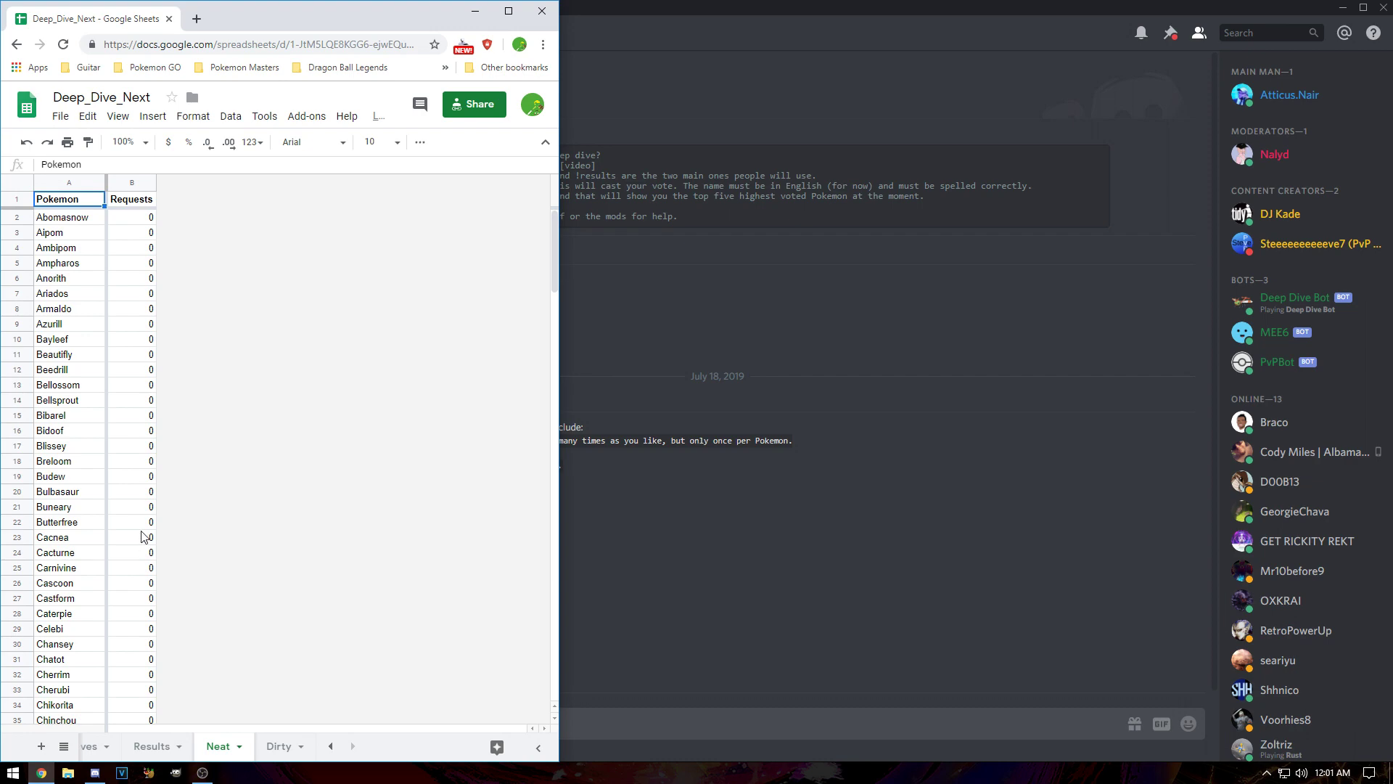
{"action": "scroll", "coordinate": [143, 537], "scroll_direction": "down", "scroll_amount": 4}
{"action": "scroll", "coordinate": [143, 537], "scroll_direction": "down", "scroll_amount": 20}
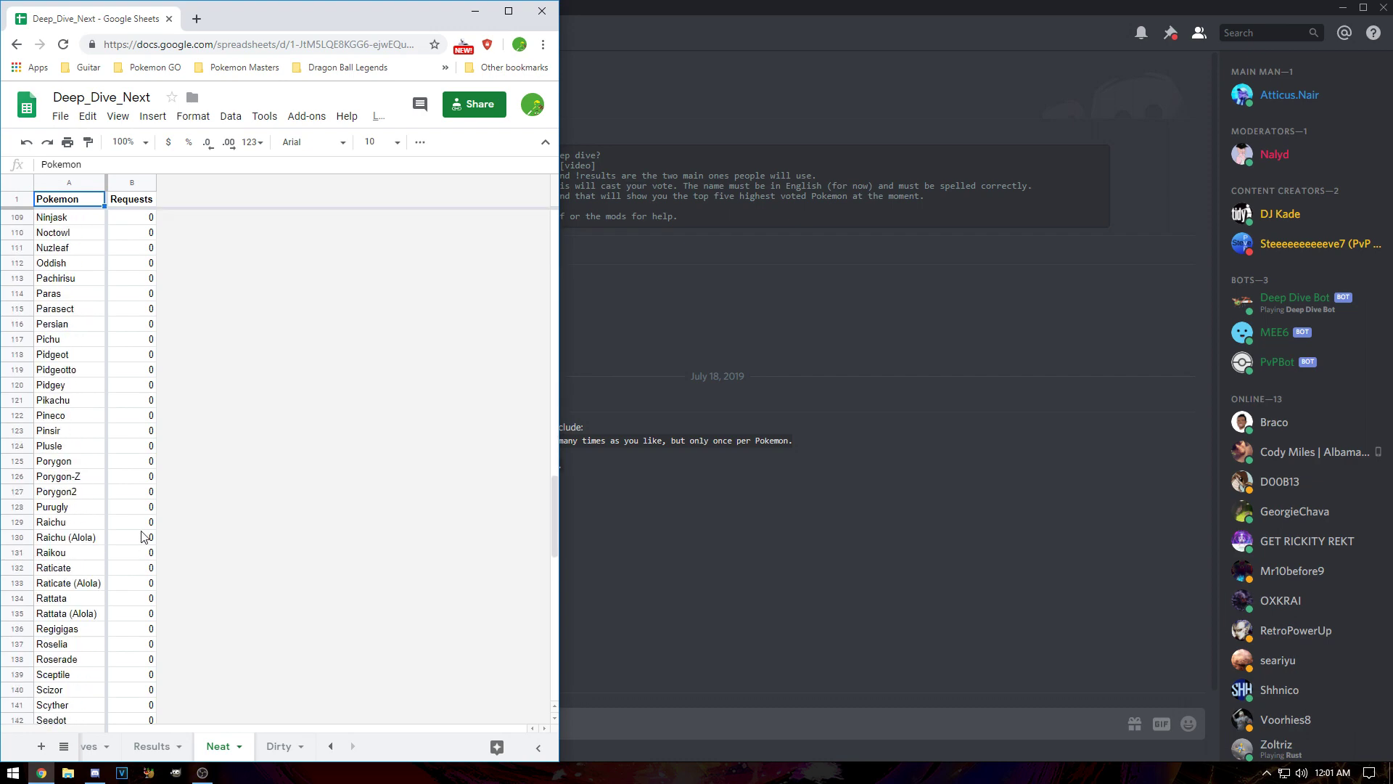
{"action": "scroll", "coordinate": [143, 544], "scroll_direction": "down", "scroll_amount": 5}
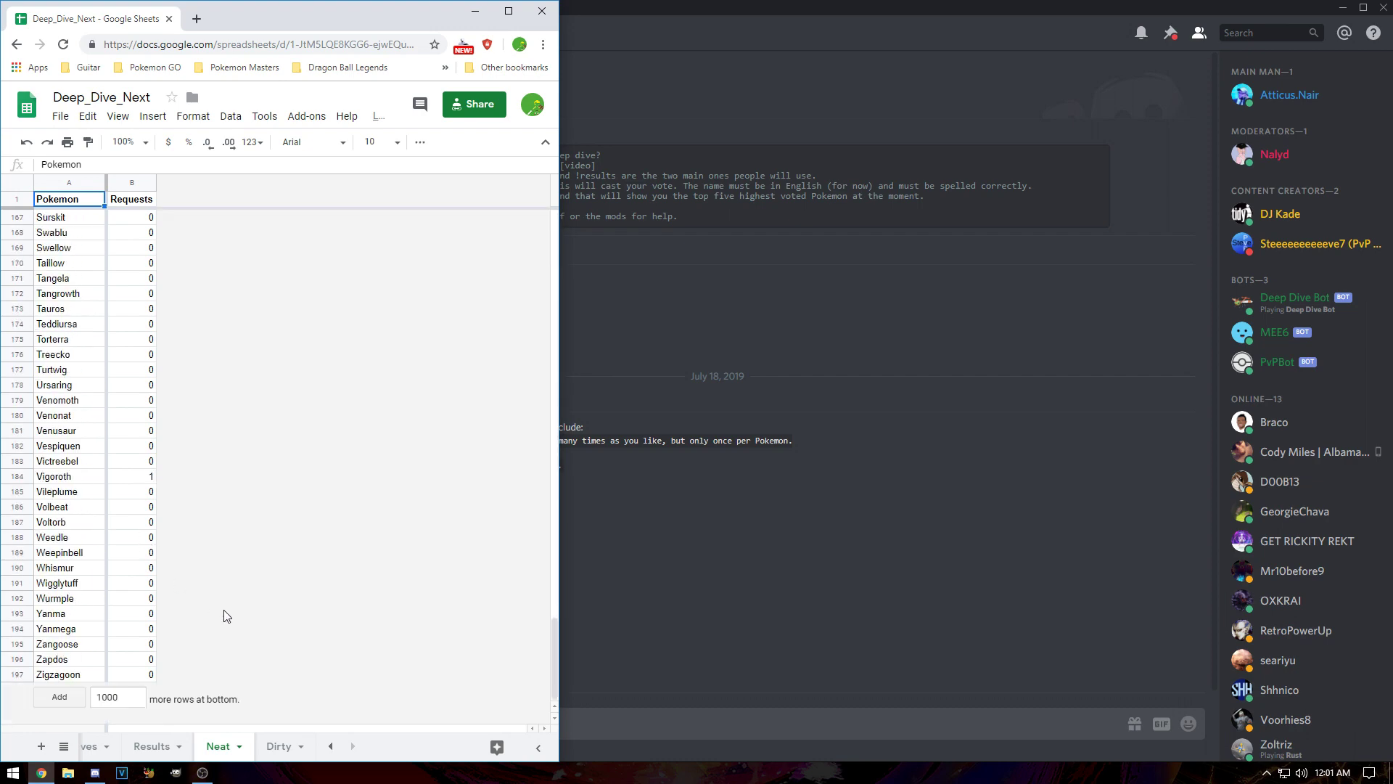
{"action": "left_click", "coordinate": [76, 477]}
{"action": "left_click", "coordinate": [131, 479]}
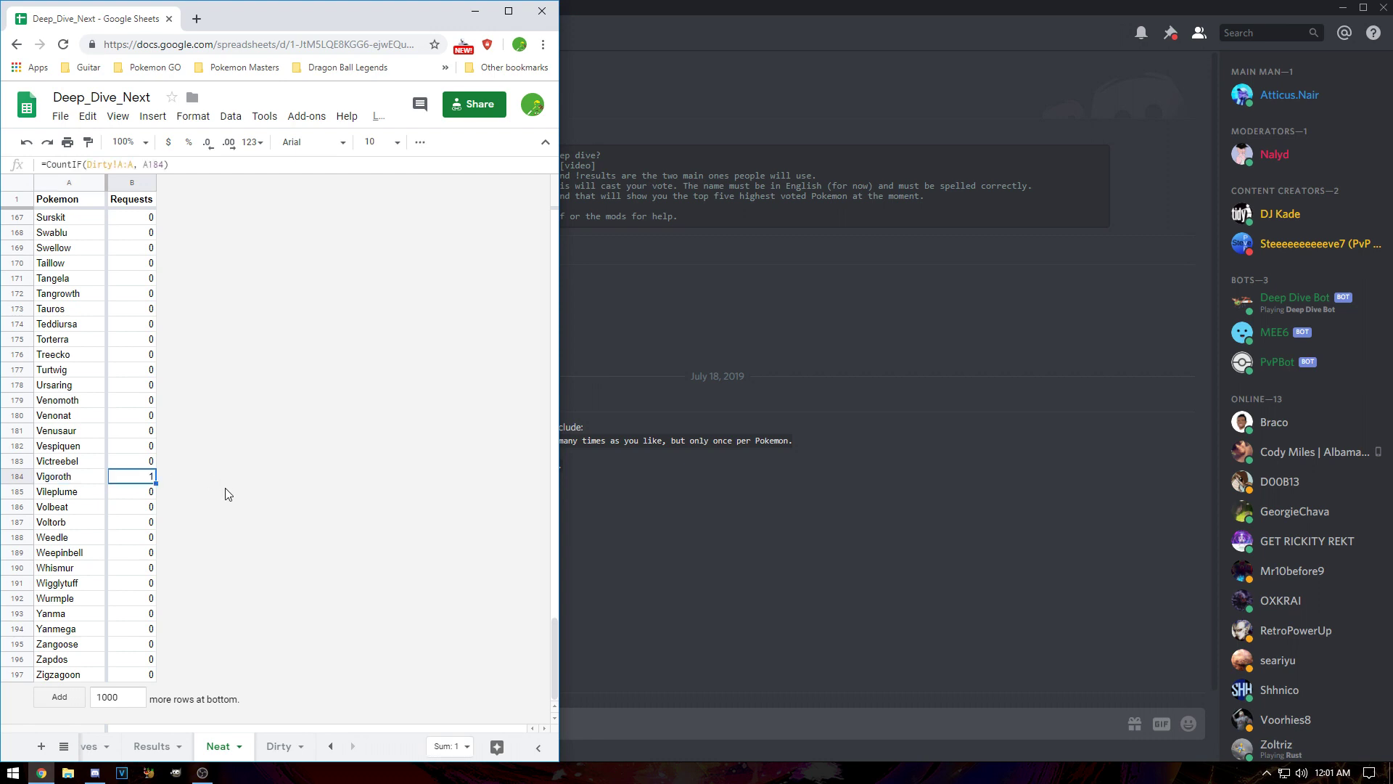
- Check the sorted request list on the Results sheet, then view the pie chart on the Deep Dives sheet
{"action": "left_click", "coordinate": [163, 748]}
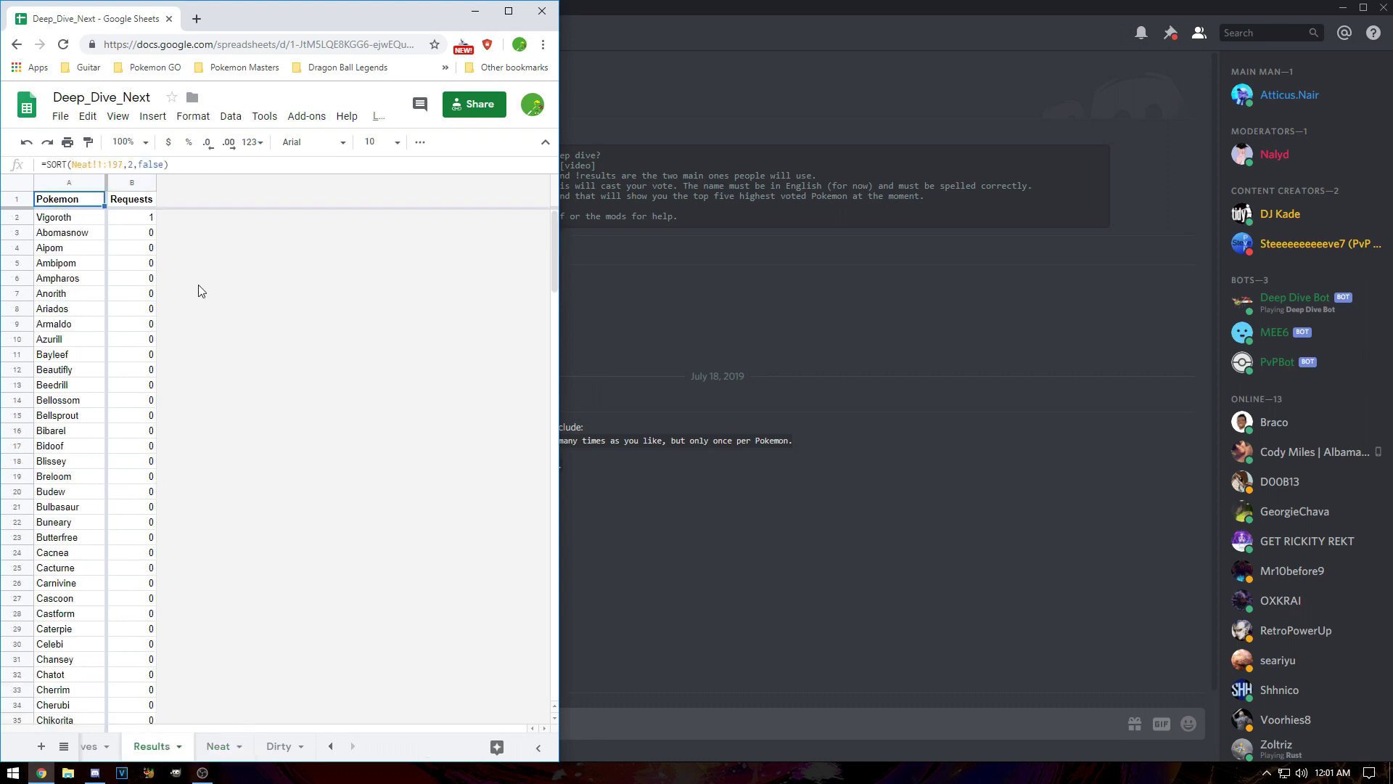
{"action": "left_click", "coordinate": [48, 219]}
{"action": "left_click", "coordinate": [137, 370]}
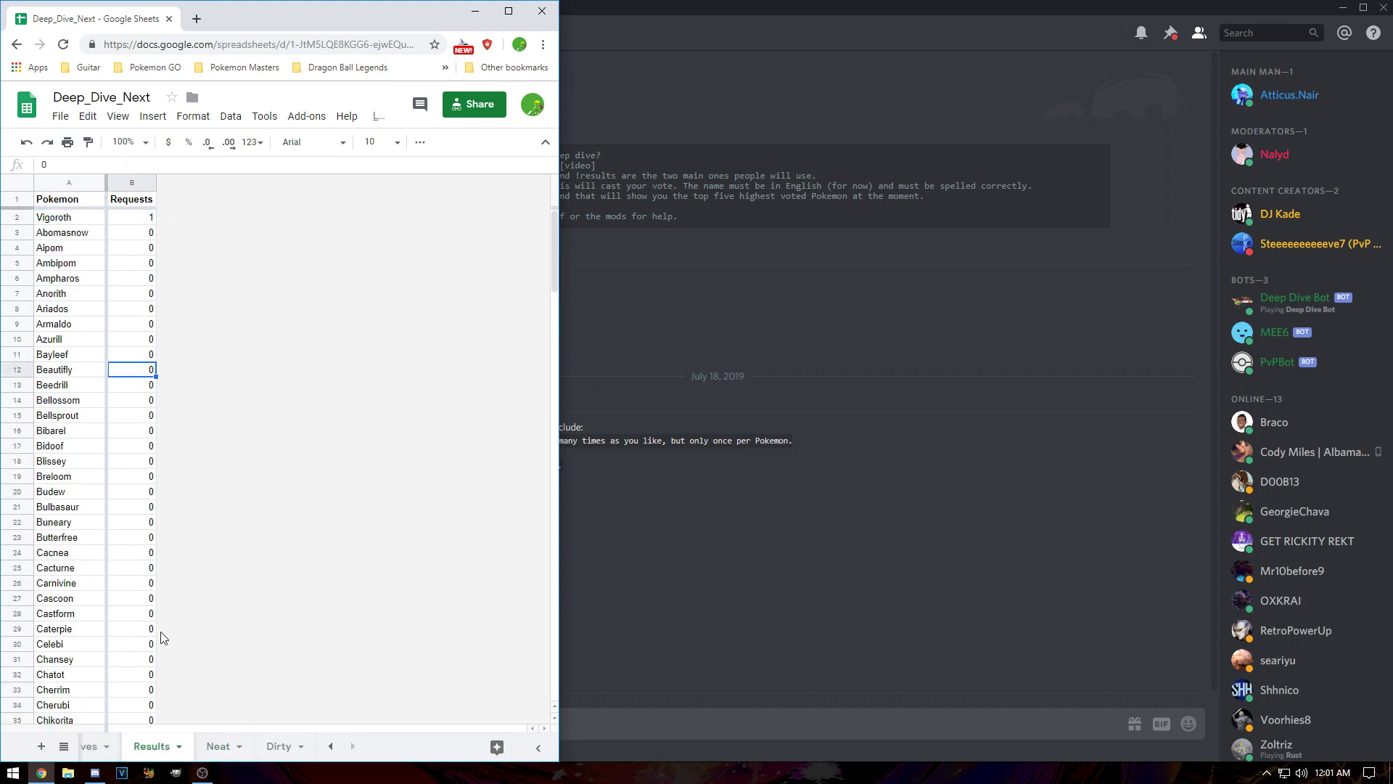
{"action": "left_click", "coordinate": [101, 747]}
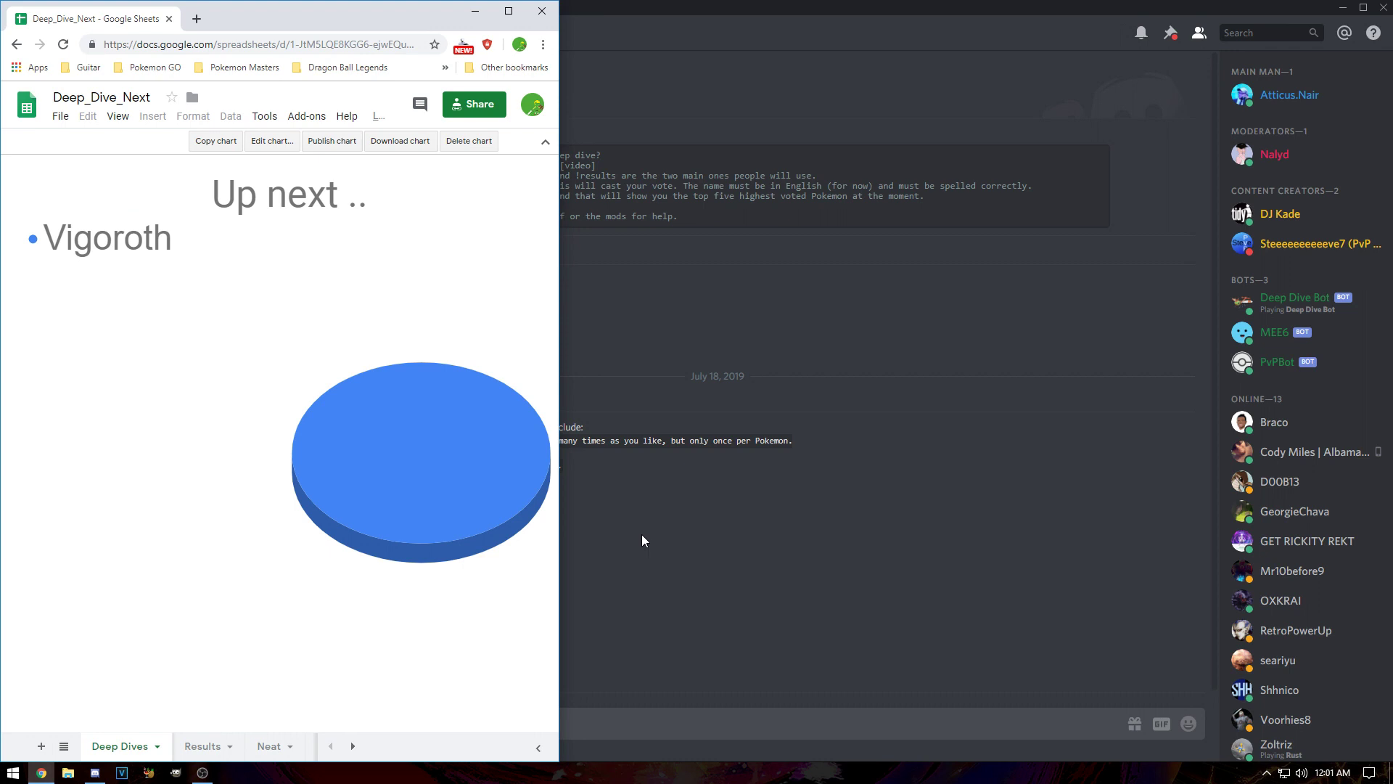
- Switch to Discord and send "!vote Venusaur" in the deep-dive-votes channel
{"action": "left_click", "coordinate": [680, 537]}
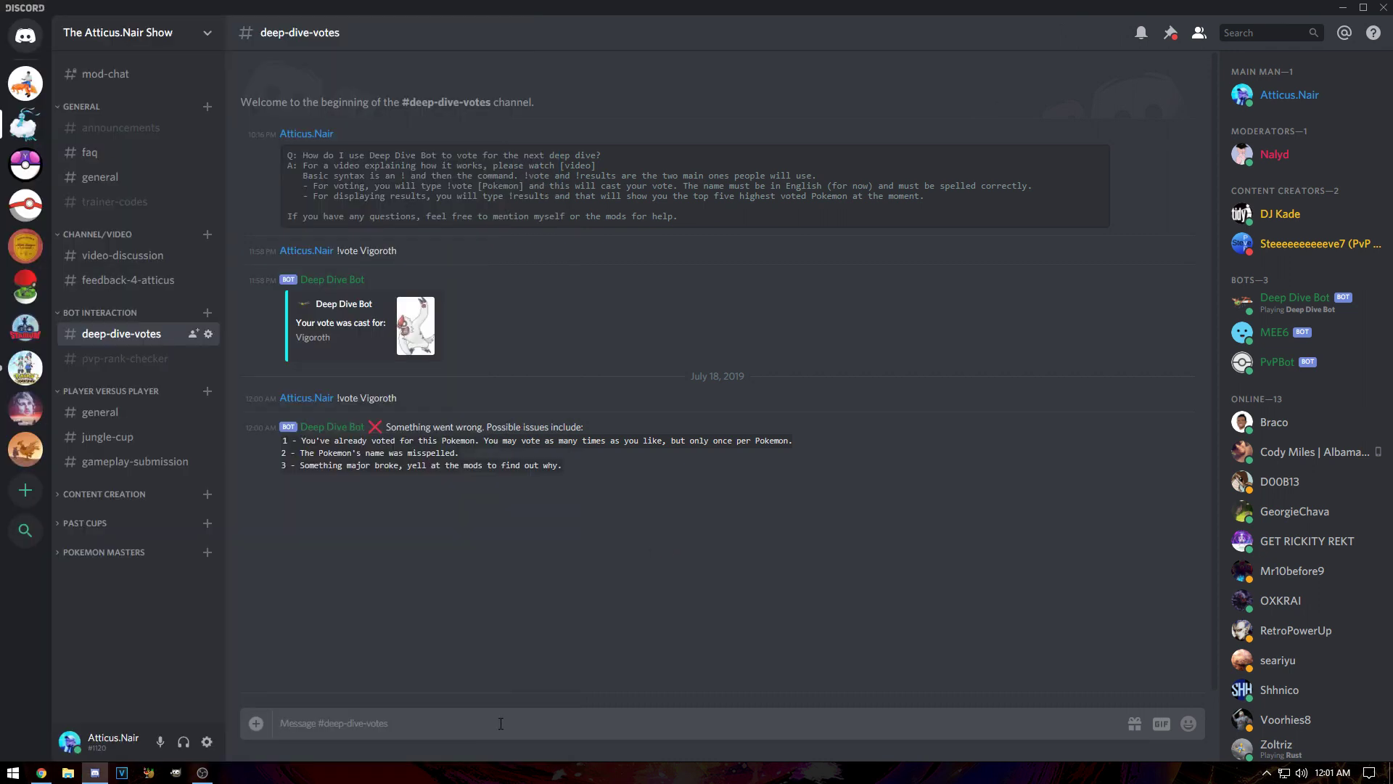
{"action": "type", "text": "!vote Venusaur"}
{"action": "key", "text": "Return"}
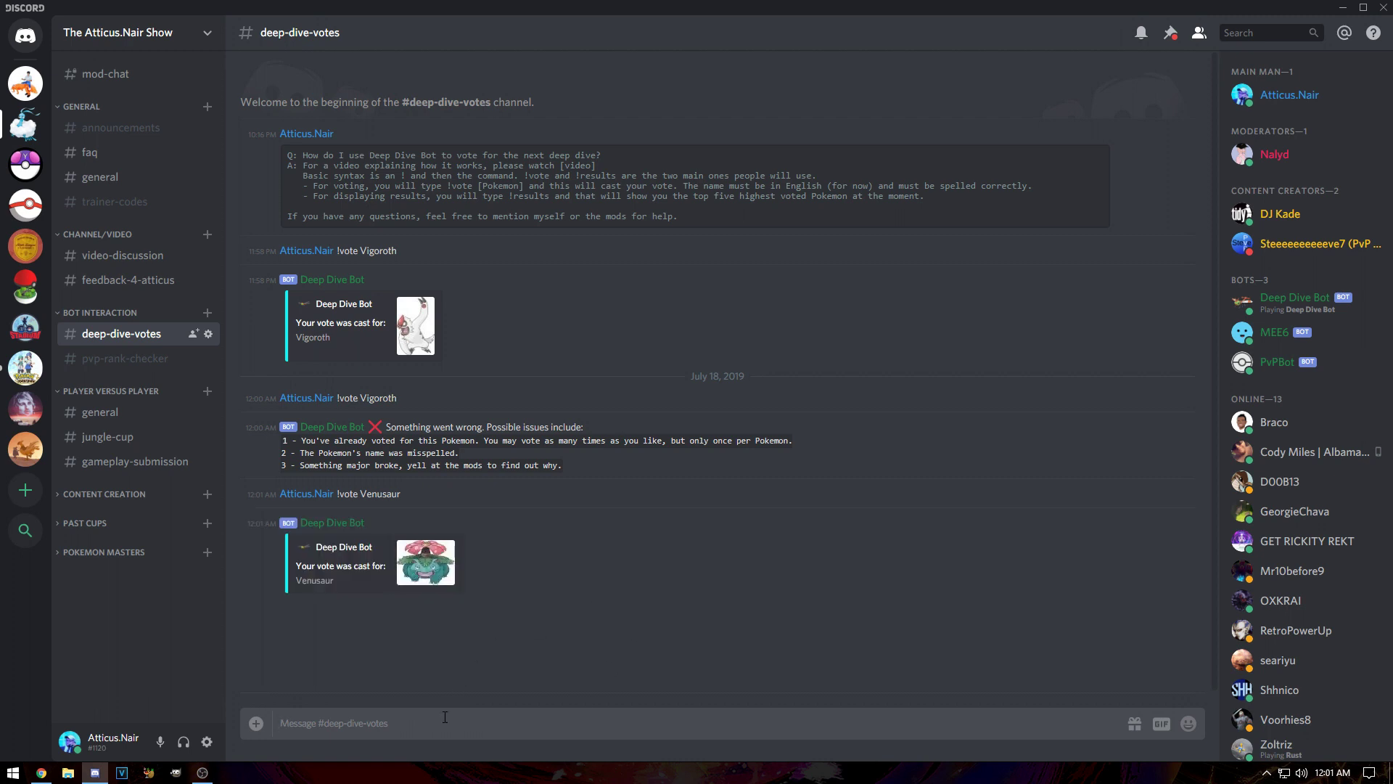
- Send "!vote Victreebel" in the deep-dive-votes channel, correcting the spelling of the name before sending
{"action": "type", "text": "!"}
{"action": "type", "text": "!vote Victrebel"}
{"action": "key", "text": "Left"}
{"action": "key", "text": "Left"}
{"action": "key", "text": "Left"}
{"action": "type", "text": "e"}
{"action": "key", "text": "Return"}
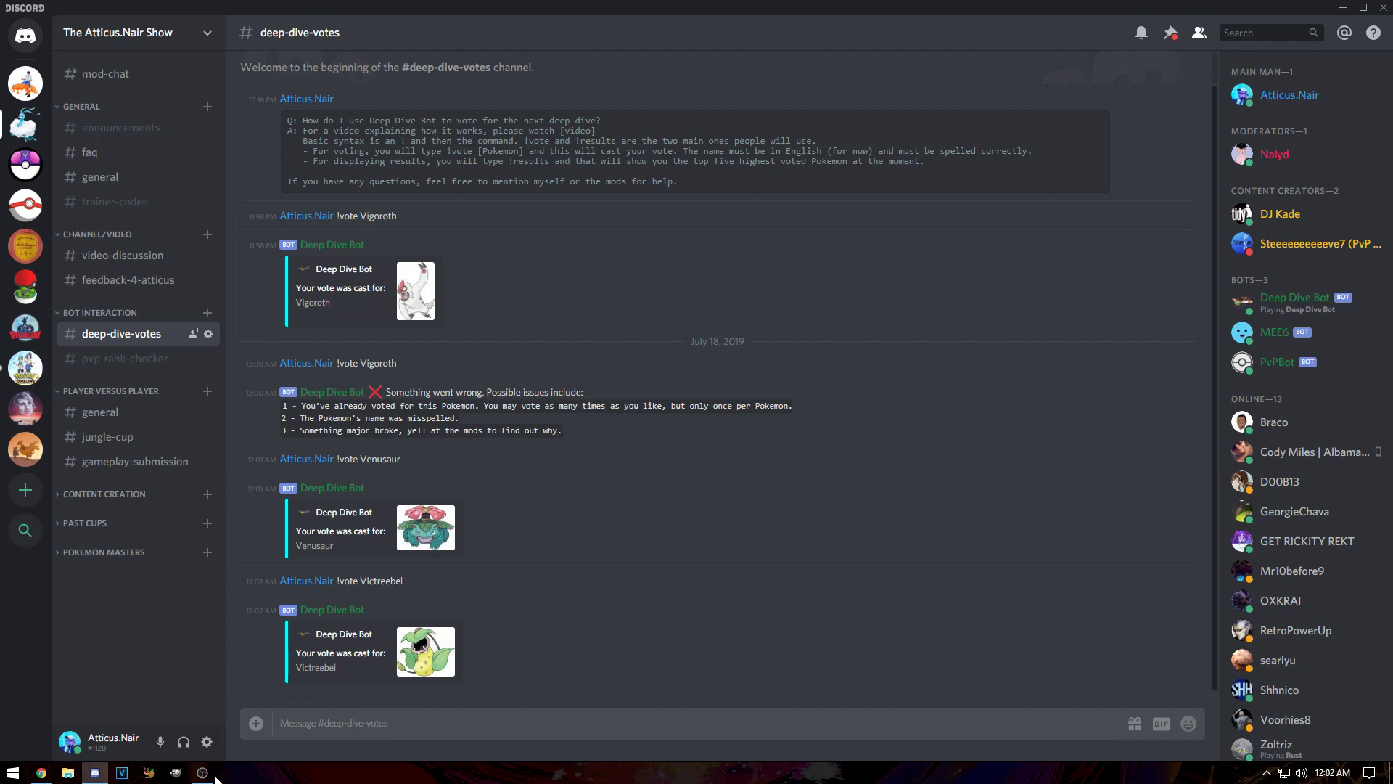
- Switch to the Deep_Dive_Next spreadsheet in Chrome and inspect the slices of the Deep Dives pie chart
{"action": "left_click", "coordinate": [41, 774]}
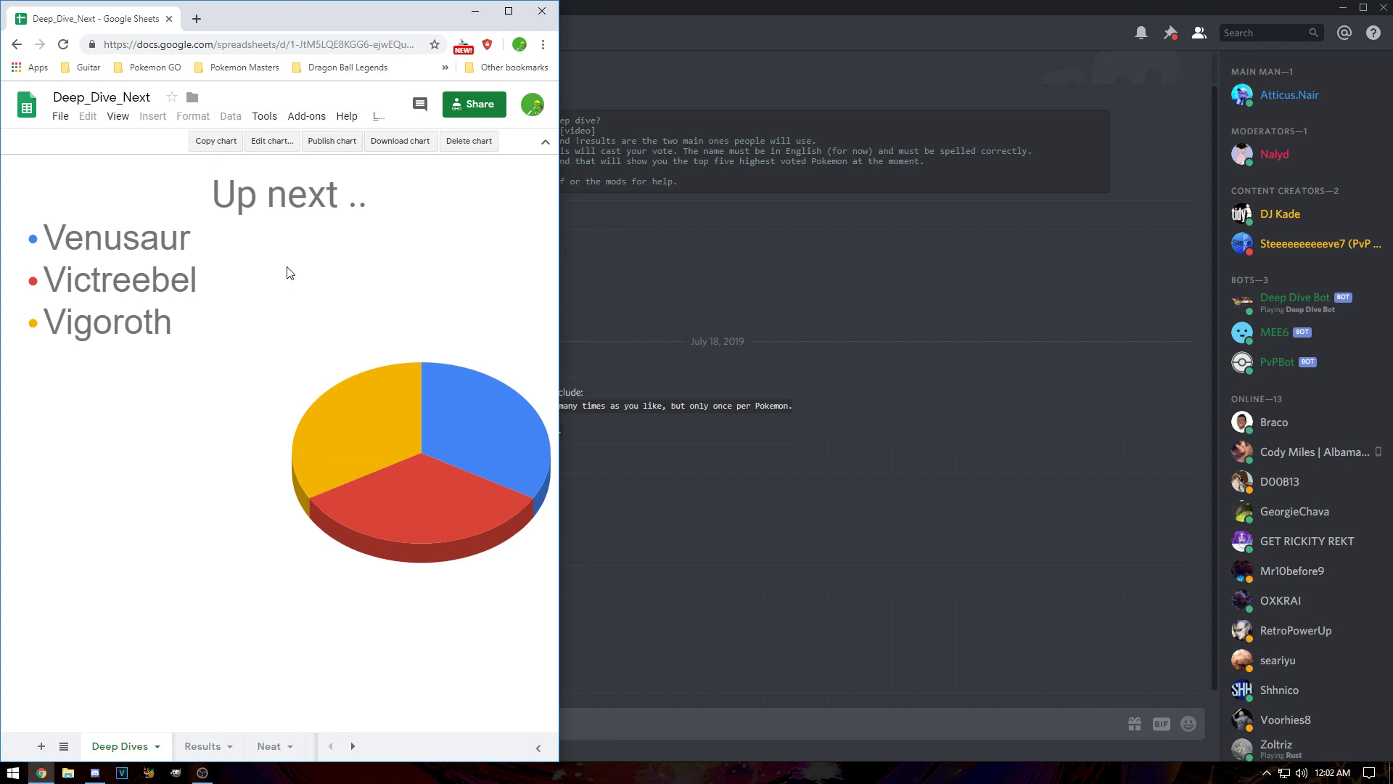
{"action": "left_click", "coordinate": [353, 746]}
{"action": "left_click", "coordinate": [279, 746]}
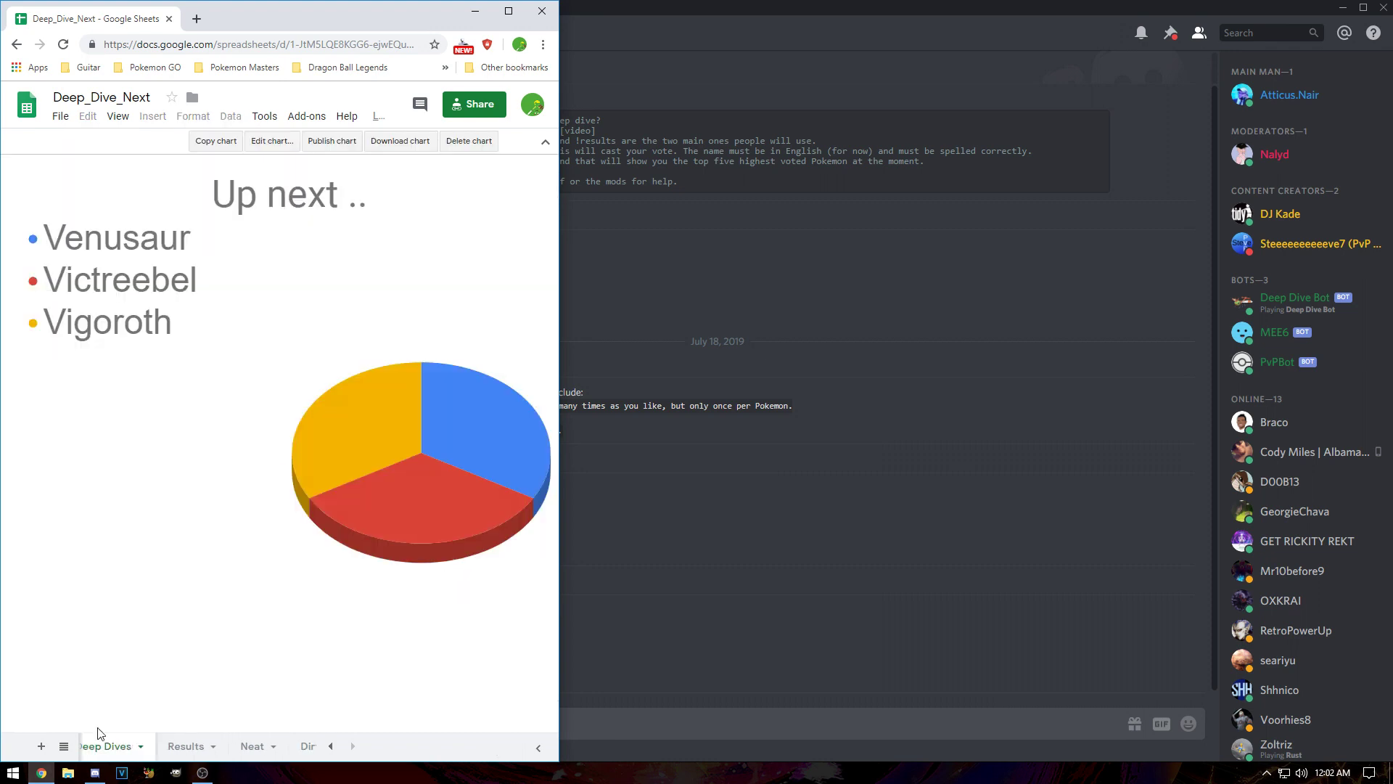
{"action": "left_click", "coordinate": [97, 746]}
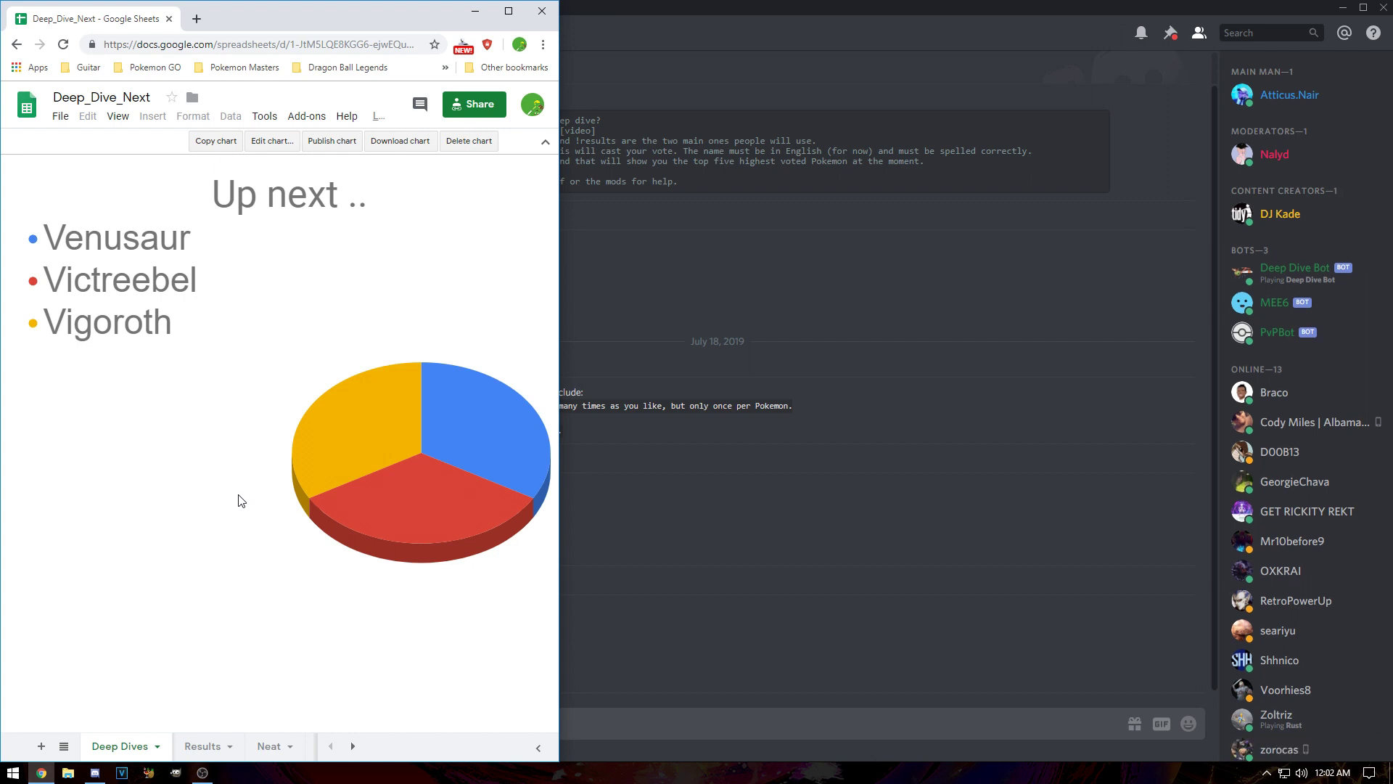
{"action": "mouse_move", "coordinate": [525, 499]}
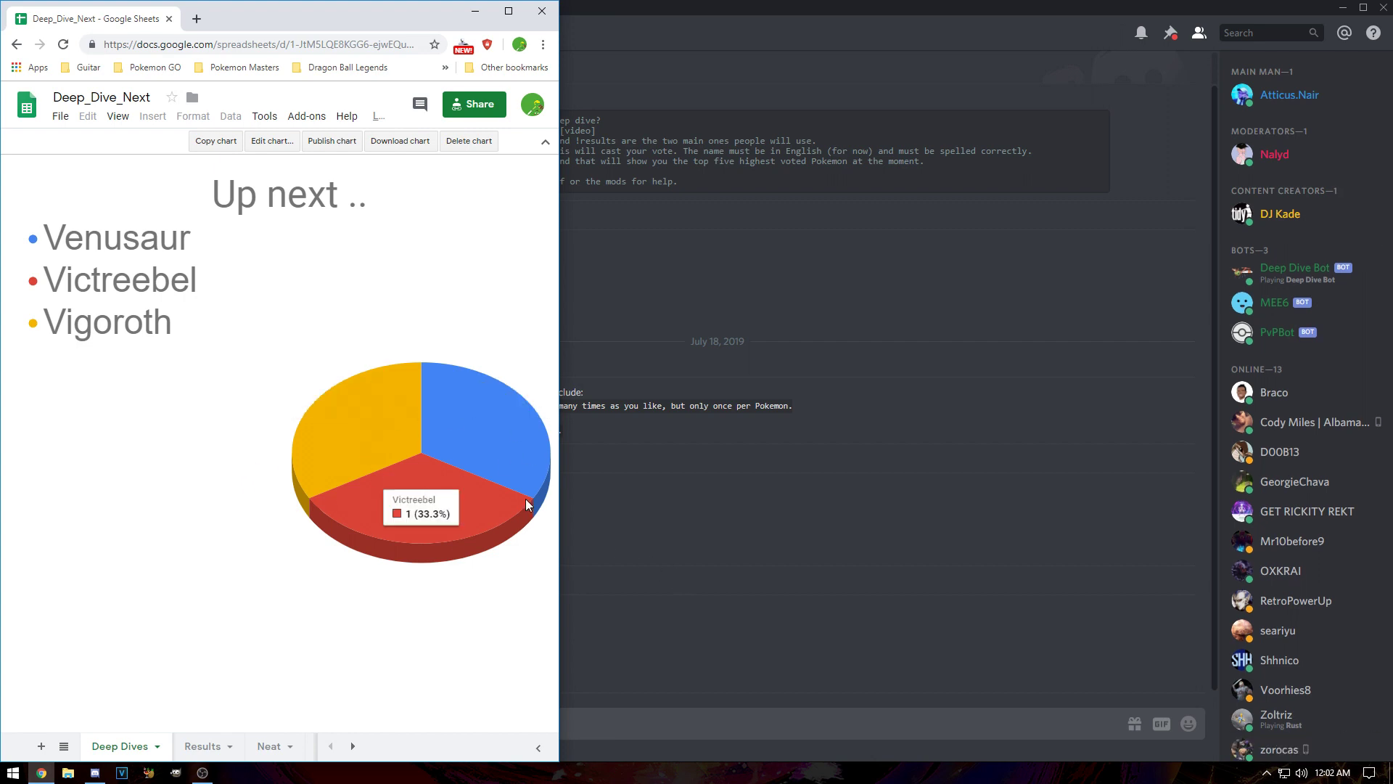
- Return to Discord, point out the results instruction, send "!results" and highlight the five Pokemon in the bot's reply
{"action": "left_click", "coordinate": [655, 502]}
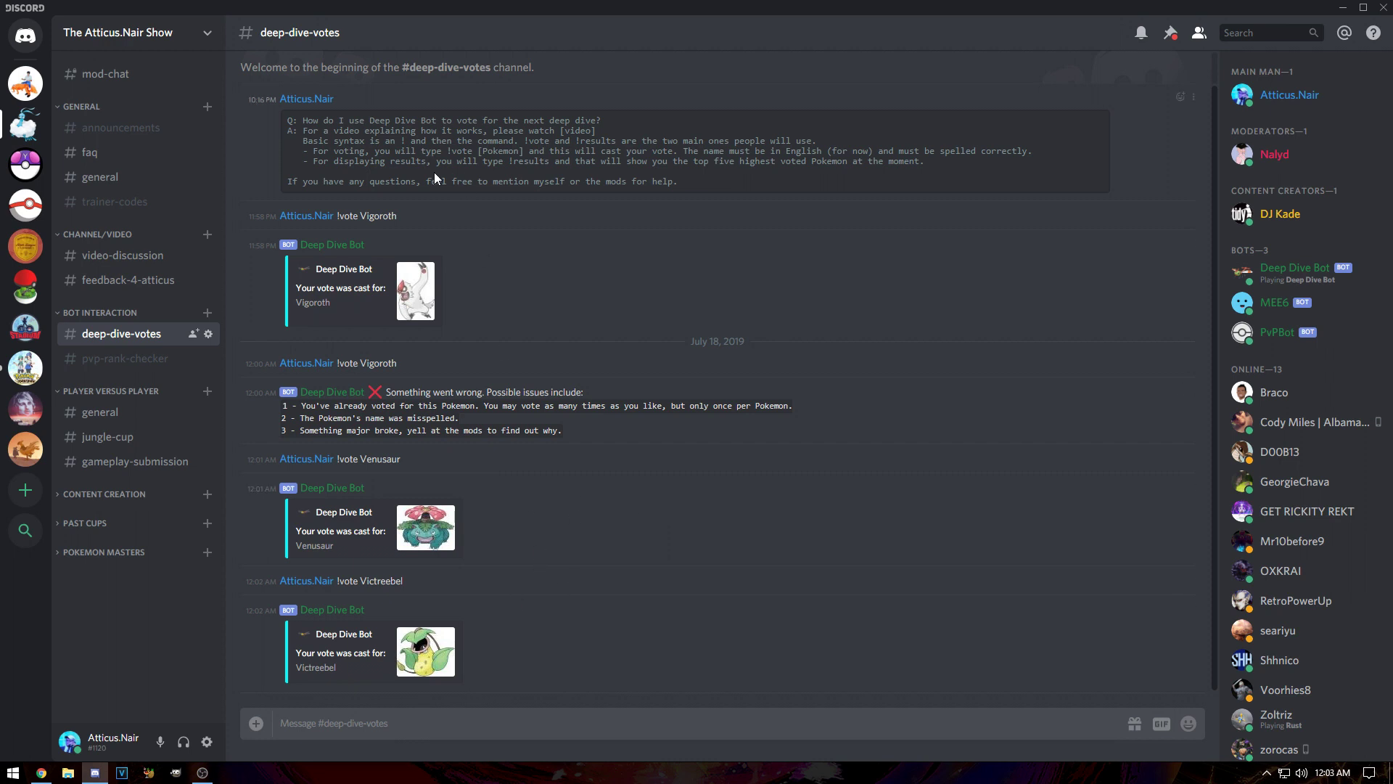
{"action": "left_click_drag", "start_coordinate": [394, 161], "coordinate": [560, 161]}
{"action": "left_click", "coordinate": [580, 201]}
{"action": "type", "text": "!results"}
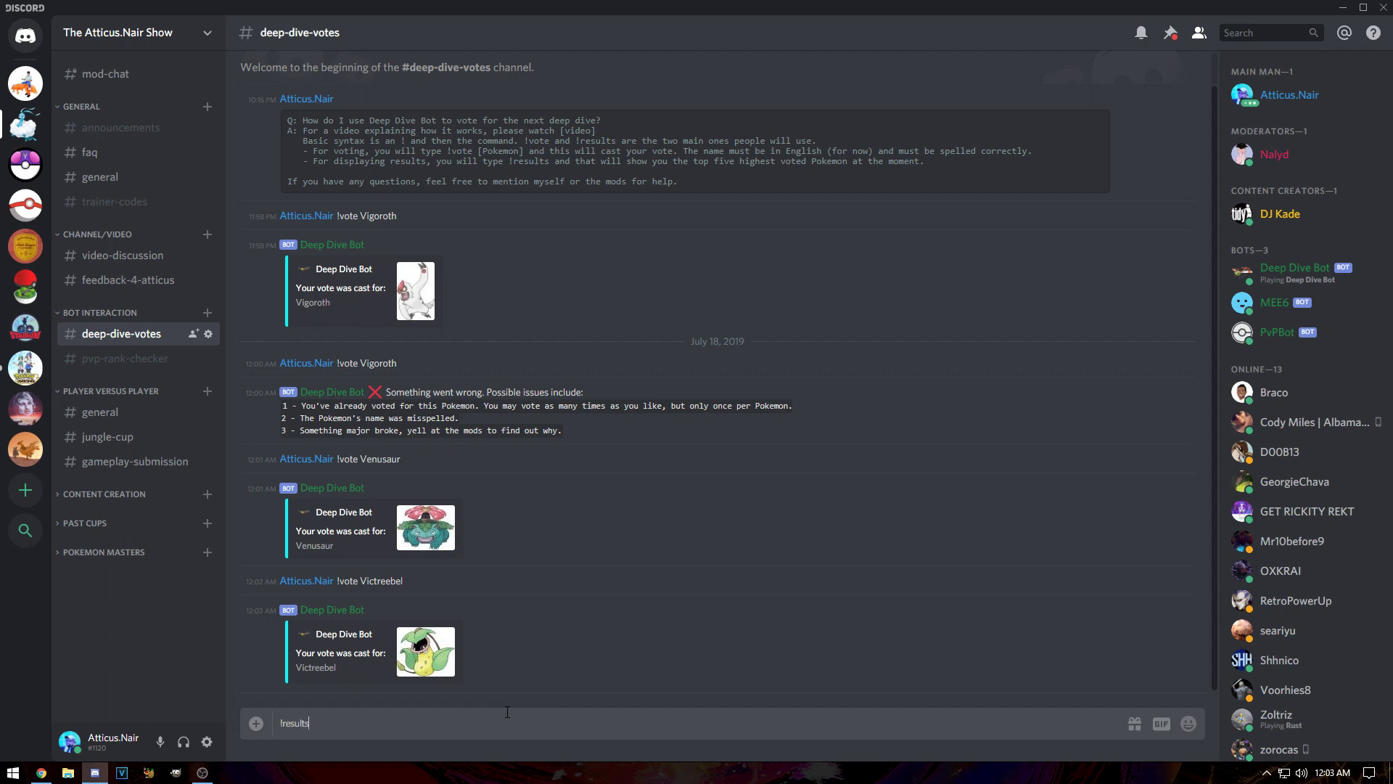
{"action": "key", "text": "Return"}
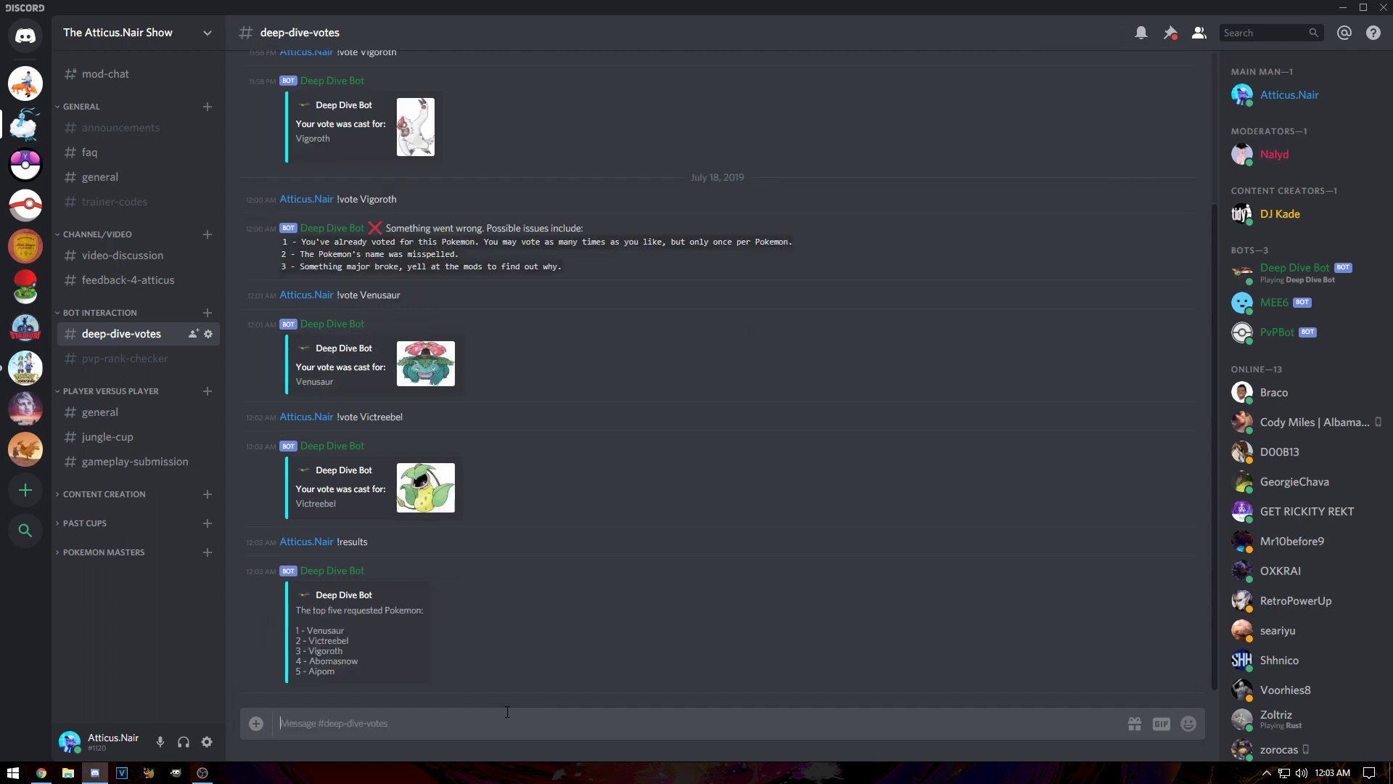
{"action": "left_click_drag", "start_coordinate": [370, 675], "coordinate": [296, 628]}
{"action": "left_click", "coordinate": [581, 686]}
- Switch to the spreadsheet in Chrome and select the top five Pokemon with their requests on the Results sheet
{"action": "left_click", "coordinate": [41, 773]}
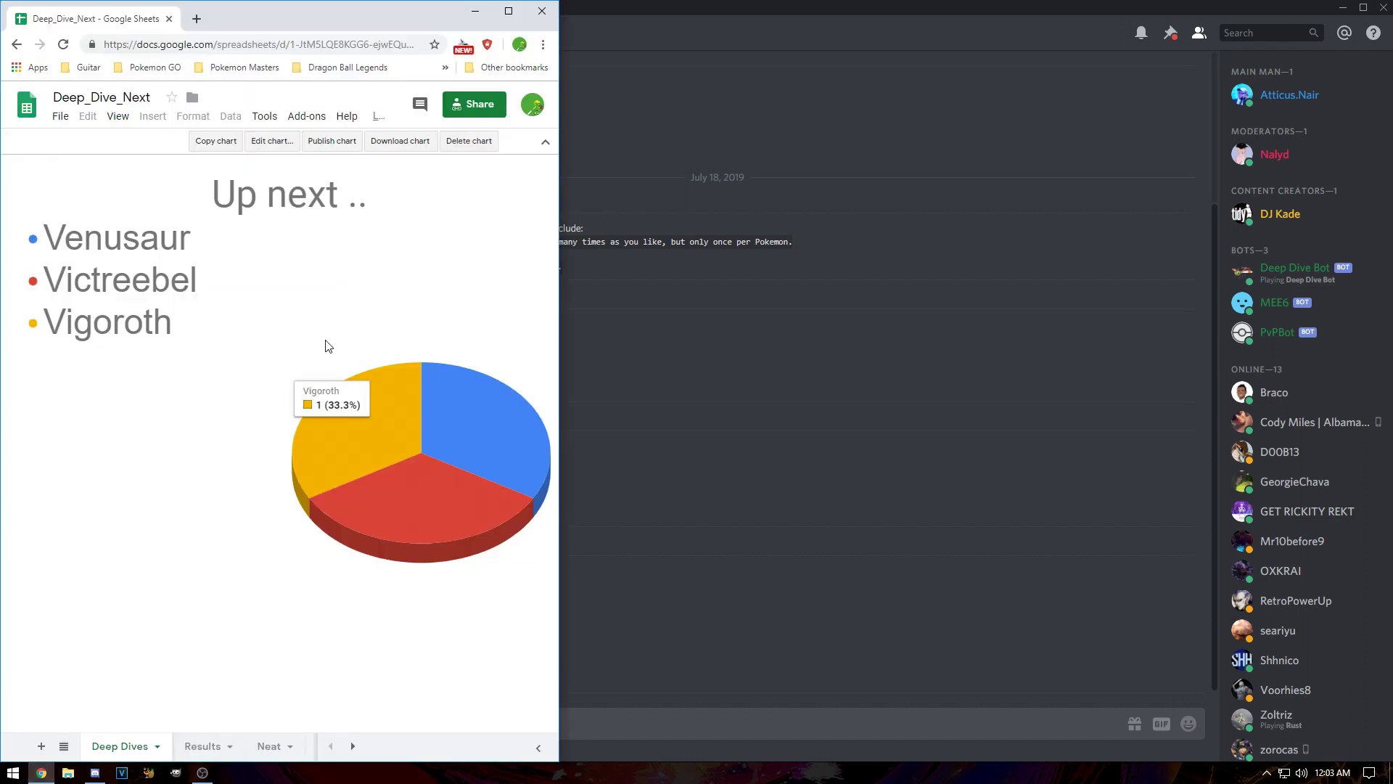
{"action": "left_click", "coordinate": [199, 747]}
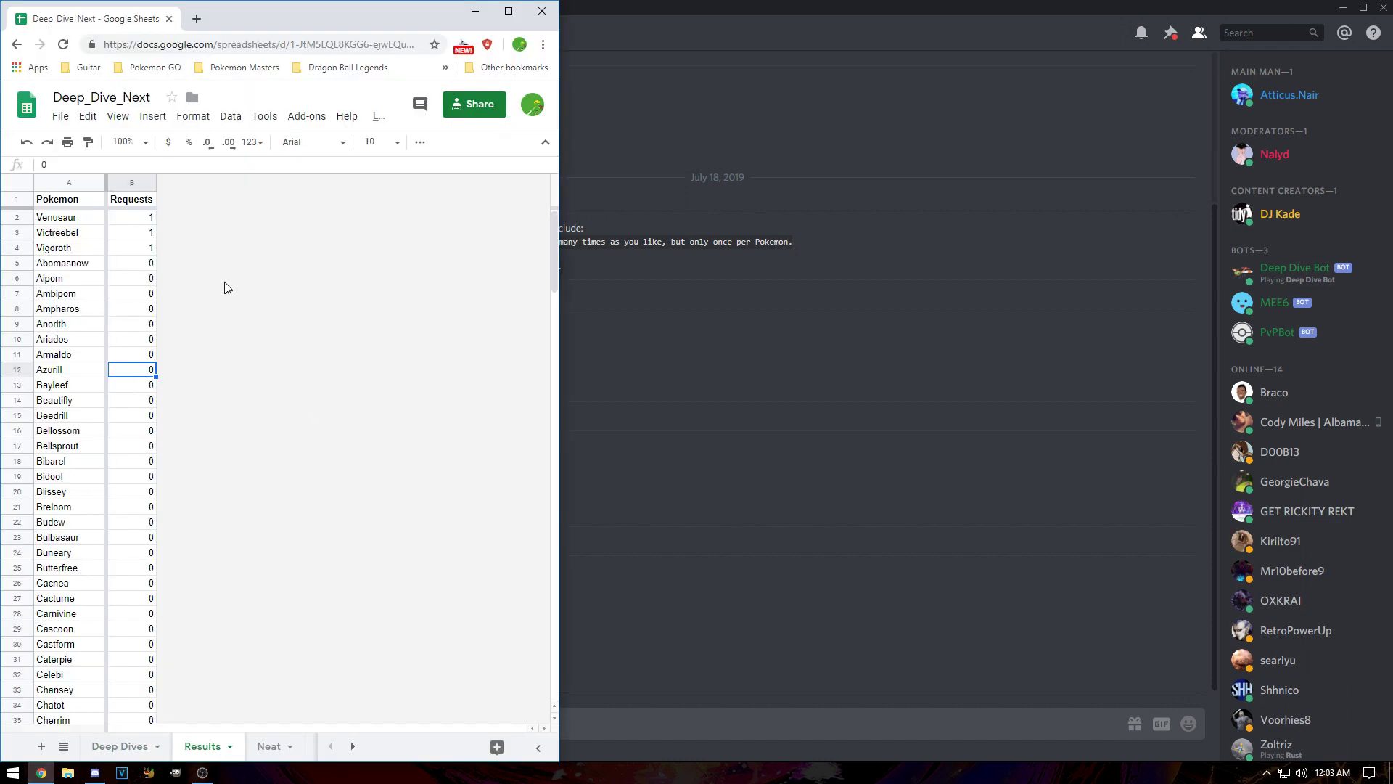
{"action": "left_click_drag", "start_coordinate": [56, 220], "coordinate": [142, 282]}
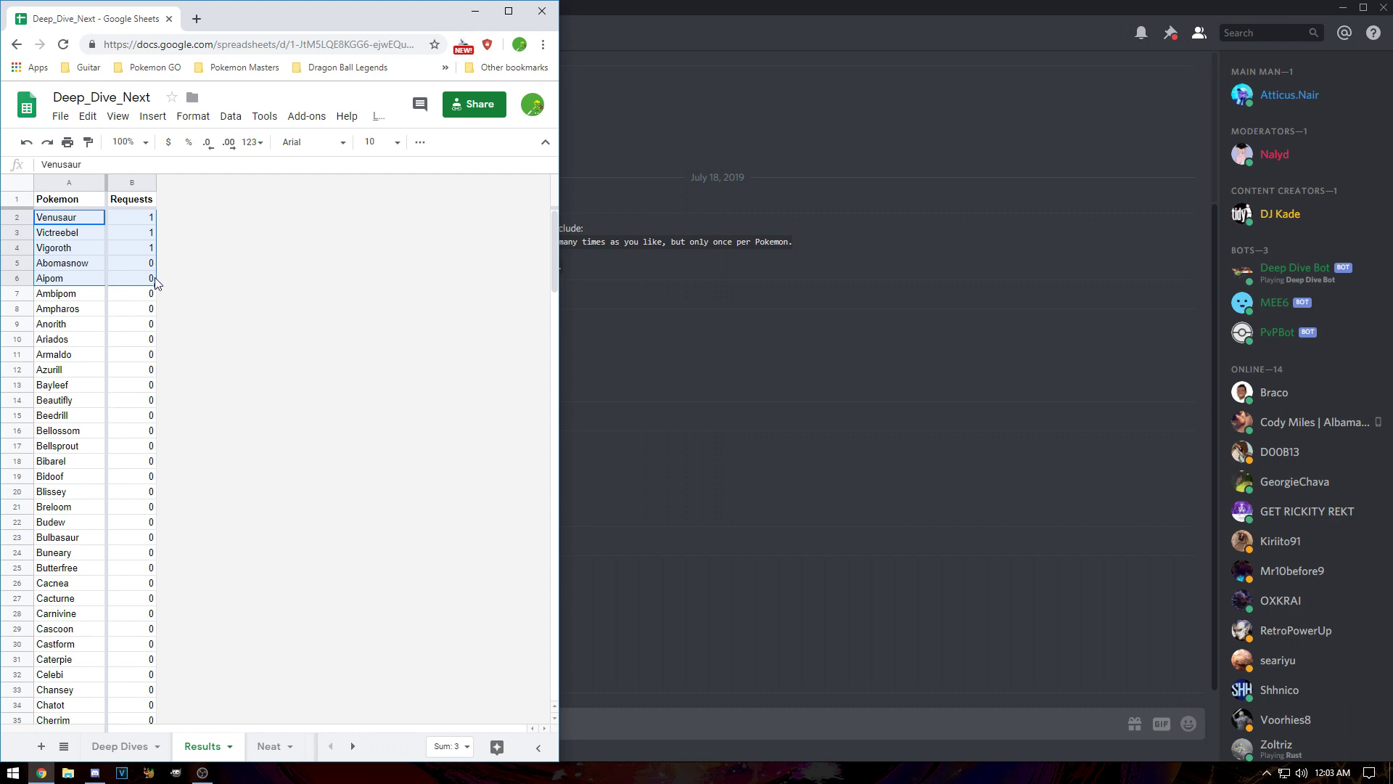
- Return to Discord, highlight the last entries of the top-five reply and view the gameplay-submission channel
{"action": "left_click", "coordinate": [869, 439]}
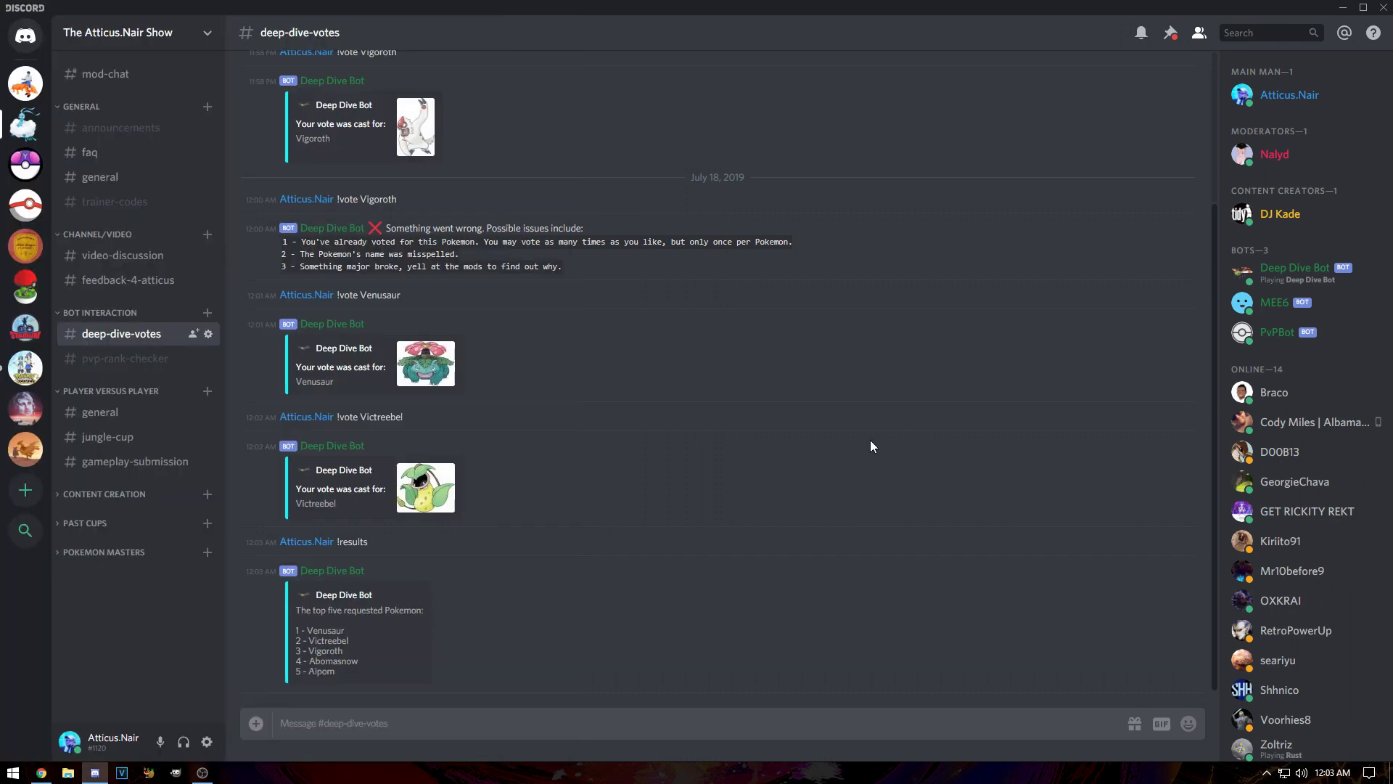
{"action": "left_click_drag", "start_coordinate": [344, 680], "coordinate": [296, 658]}
{"action": "left_click", "coordinate": [352, 664]}
{"action": "left_click", "coordinate": [150, 463]}
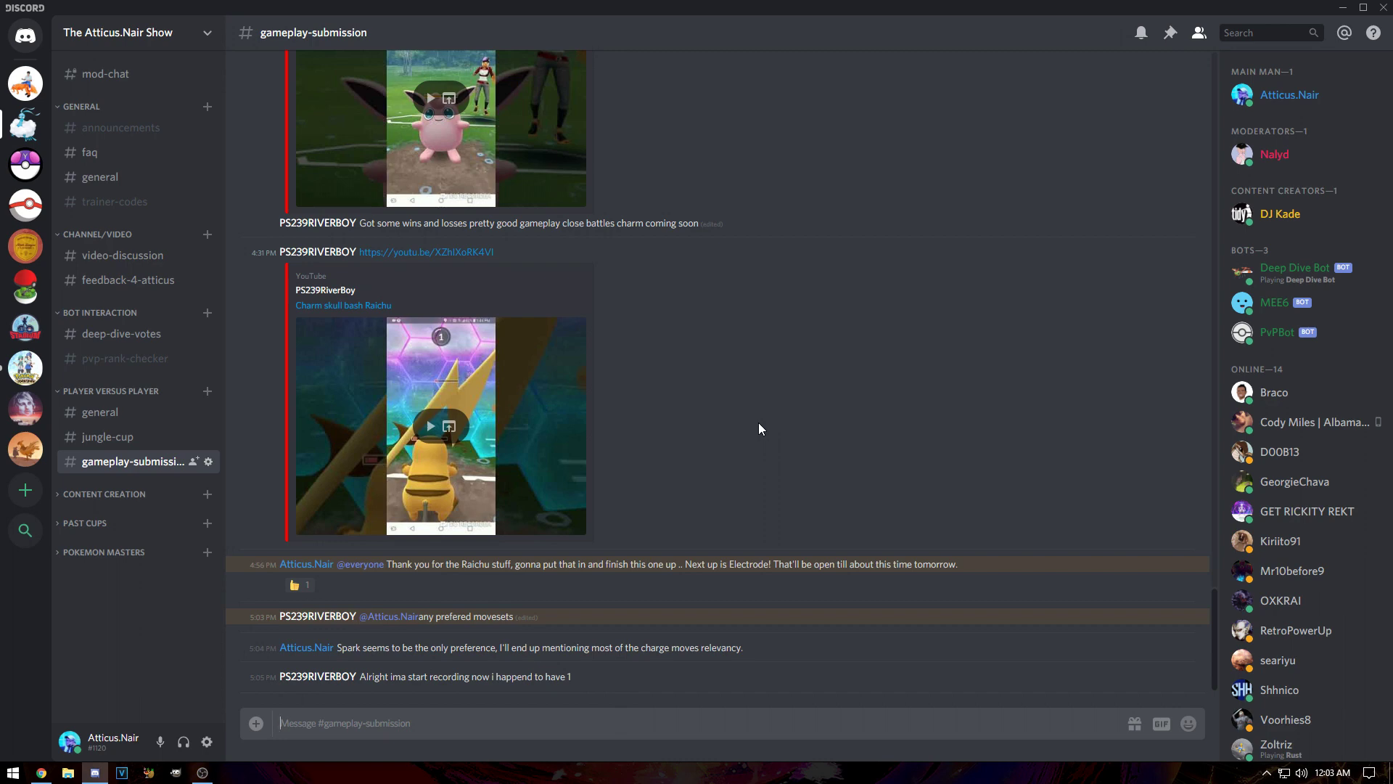
- Go back to the deep-dive-votes channel and send "!results" again
{"action": "left_click", "coordinate": [125, 337]}
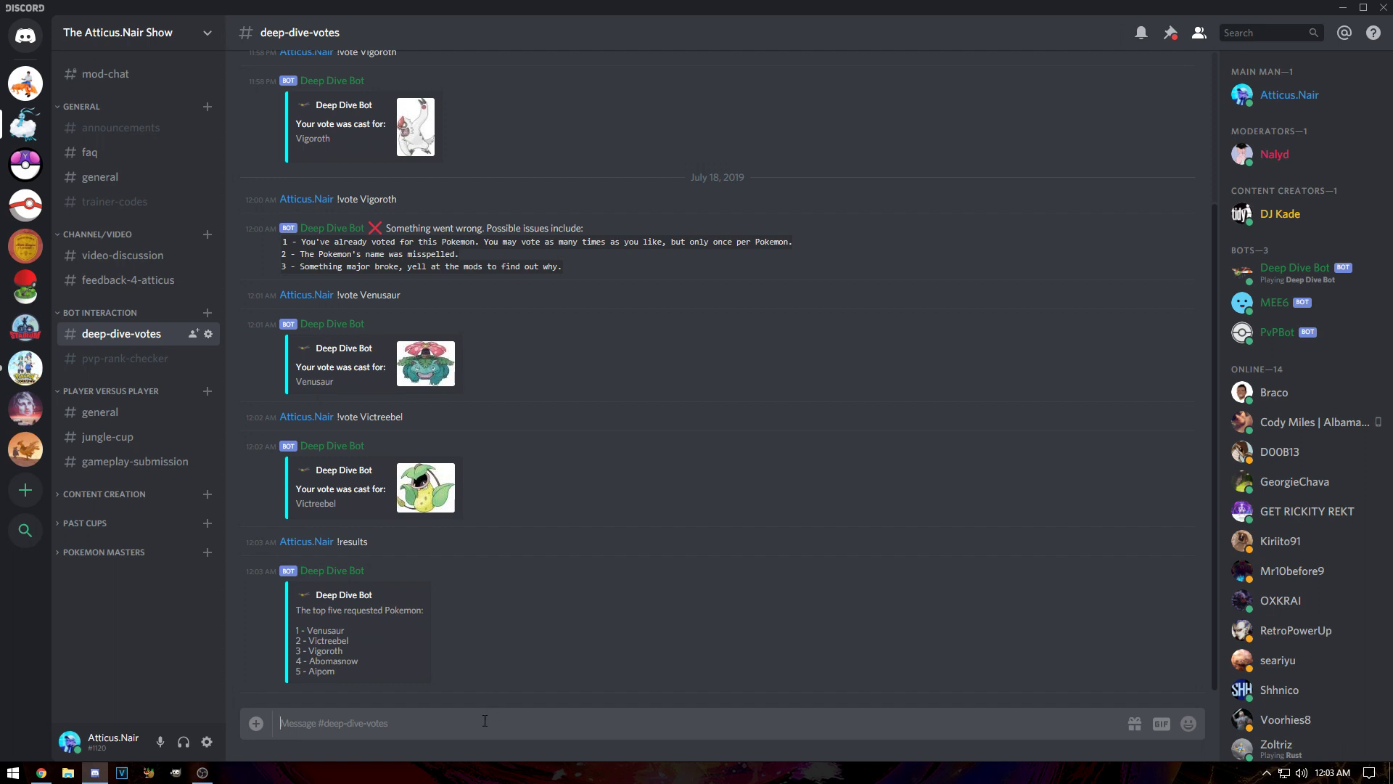
{"action": "type", "text": "!results"}
{"action": "key", "text": "Return"}
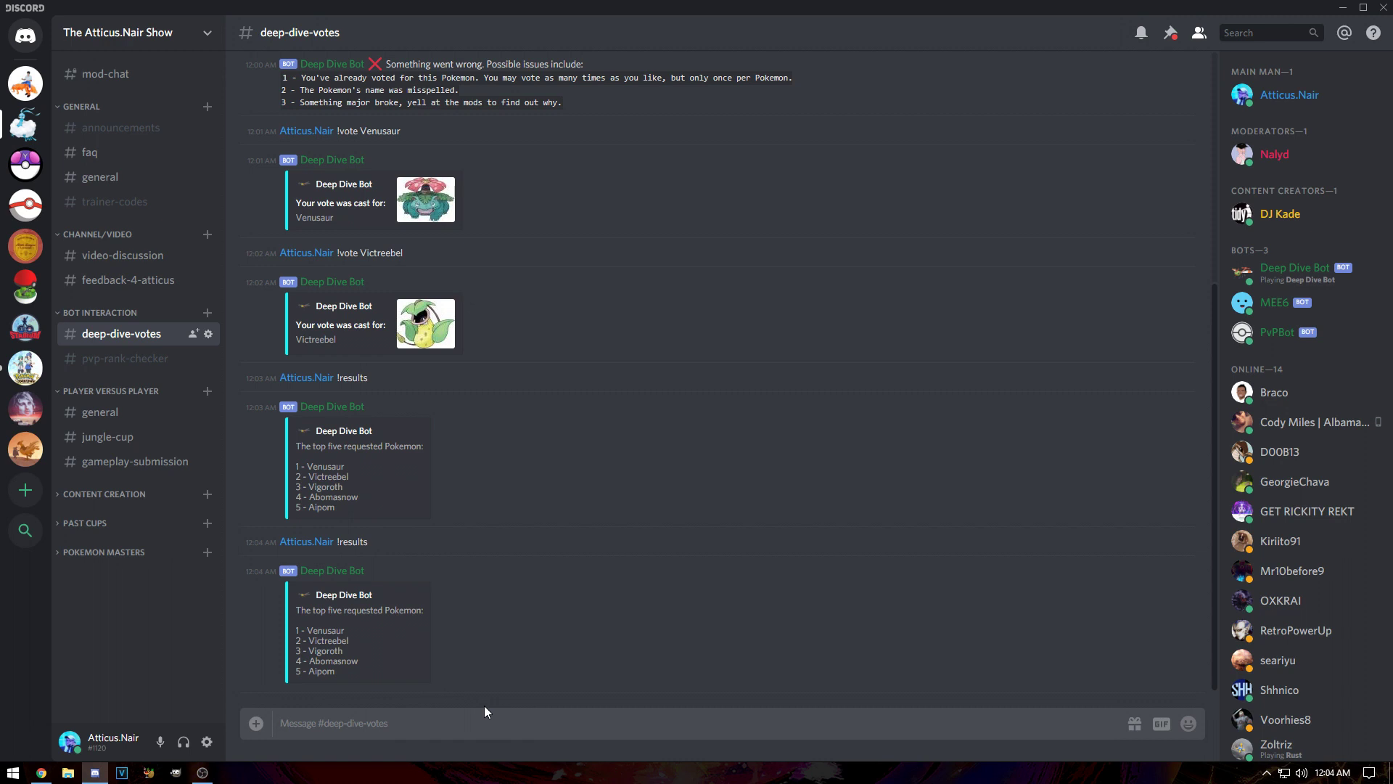
- Mark Venusaur as complete with "!complete Venusaur" and request the updated top five with "!results"
{"action": "type", "text": "!complete Venusaur"}
{"action": "key", "text": "Return"}
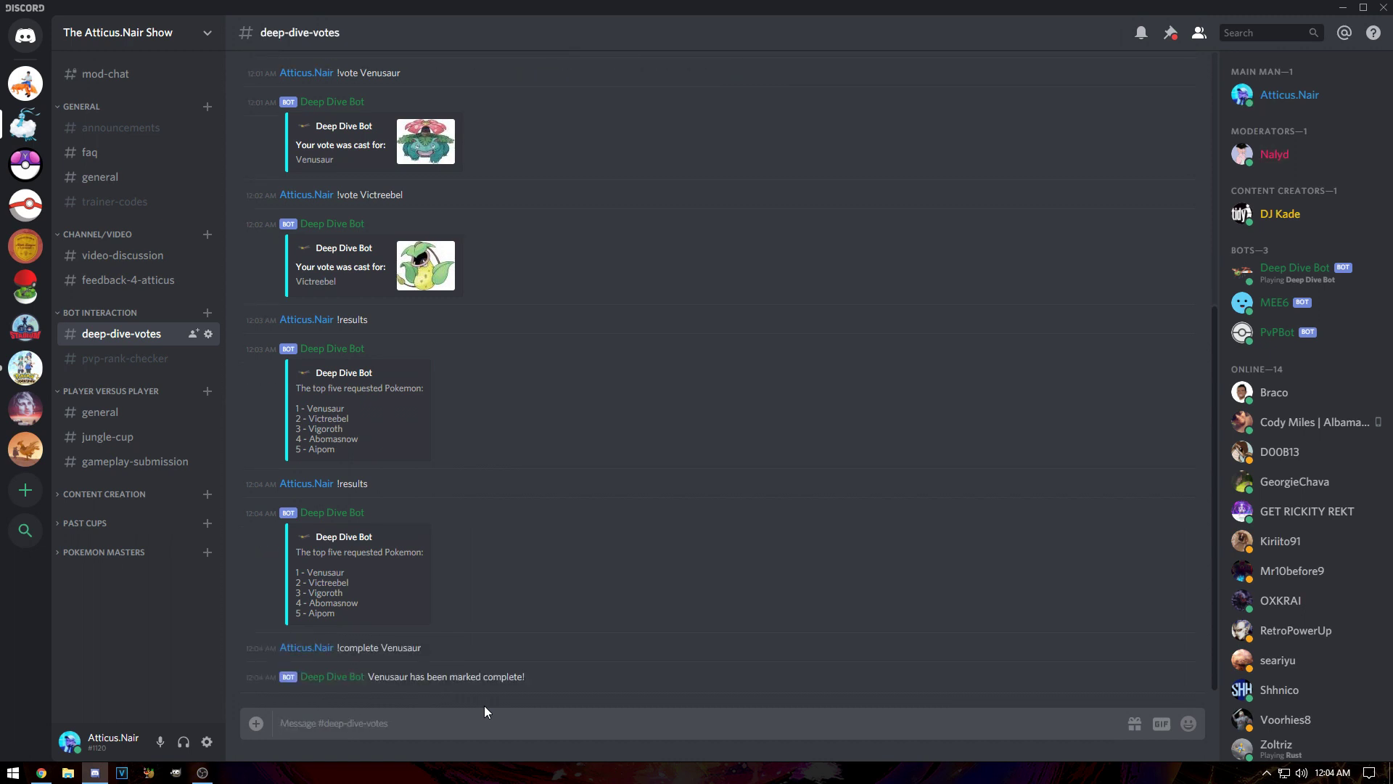
{"action": "type", "text": "!results"}
{"action": "key", "text": "Return"}
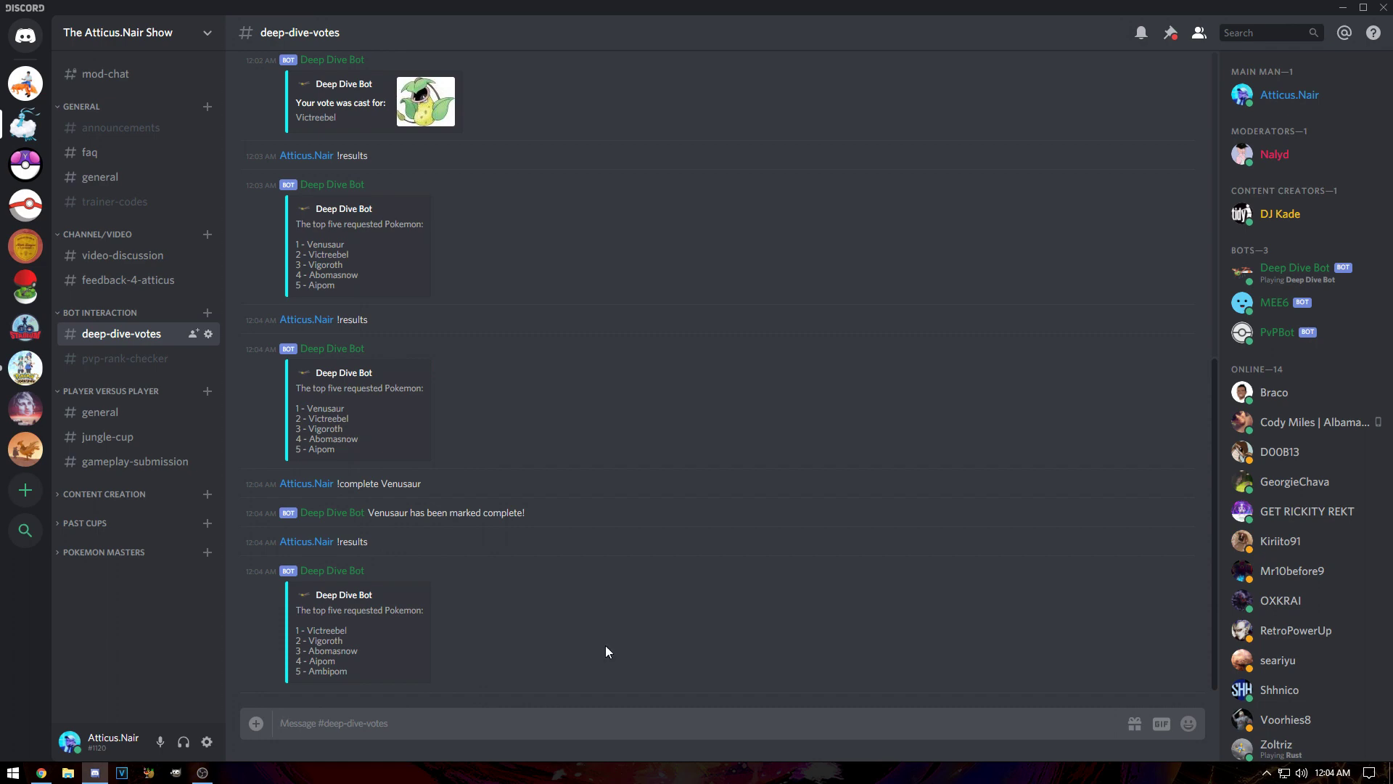
- Browse the earlier bot test commands in the mod-chat channel, then return to deep-dive-votes
{"action": "left_click", "coordinate": [181, 79]}
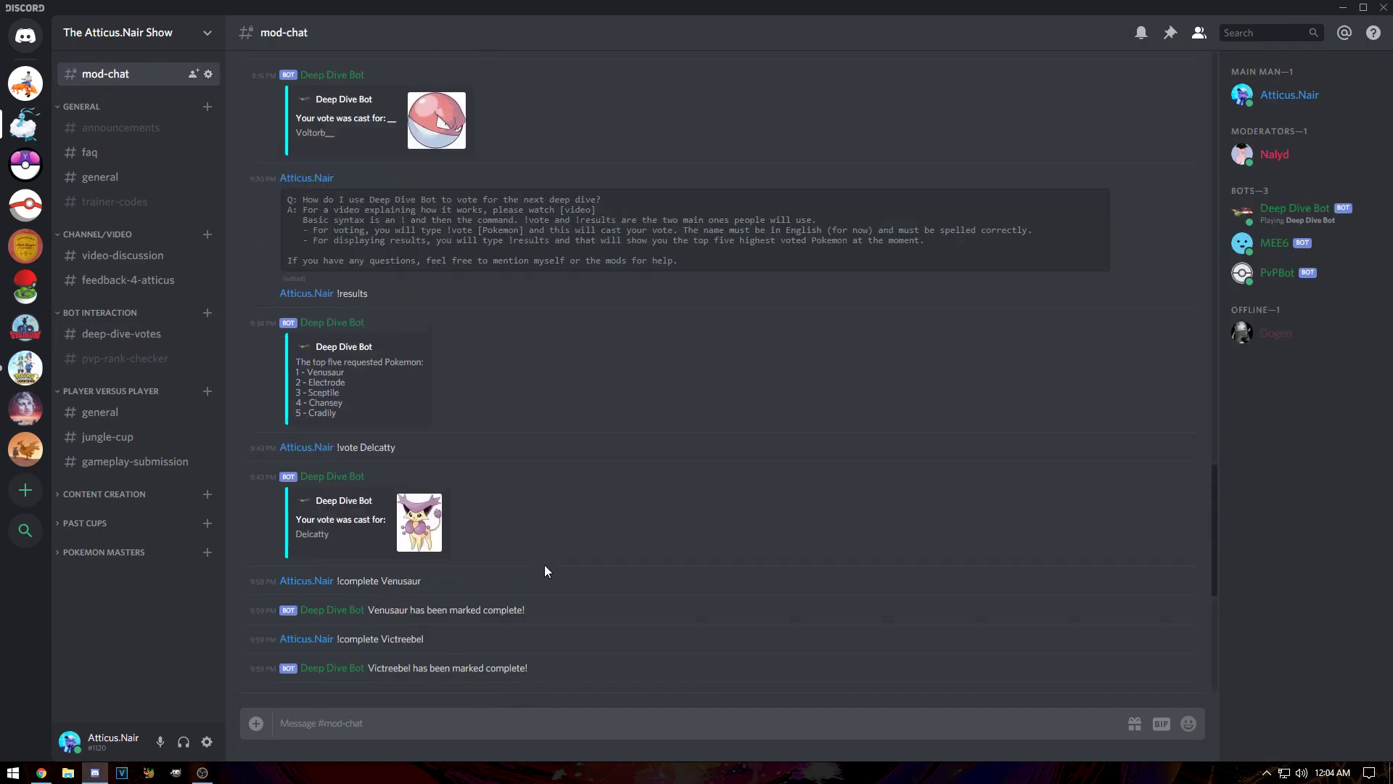
{"action": "scroll", "coordinate": [544, 565], "scroll_direction": "up", "scroll_amount": 15}
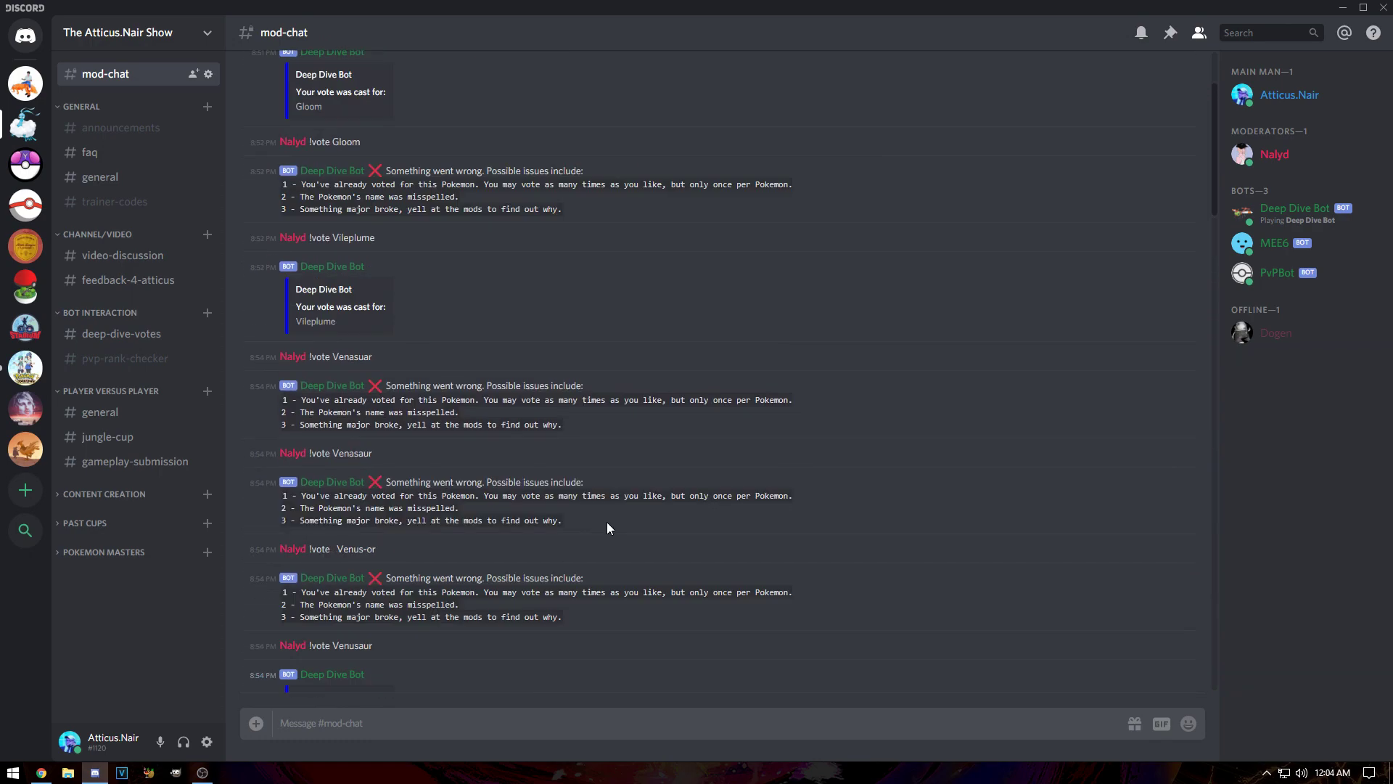
{"action": "scroll", "coordinate": [608, 489], "scroll_direction": "down", "scroll_amount": 15}
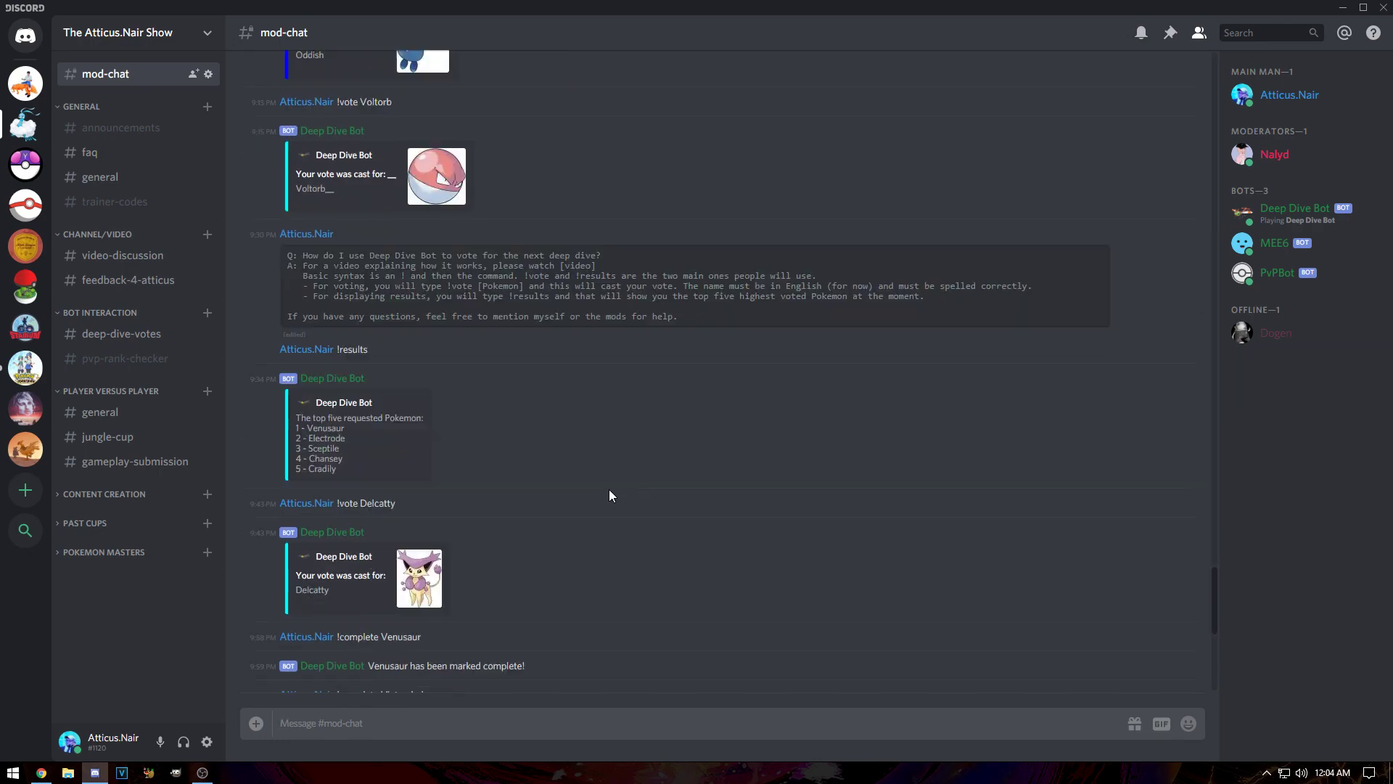
{"action": "scroll", "coordinate": [608, 489], "scroll_direction": "down", "scroll_amount": 7}
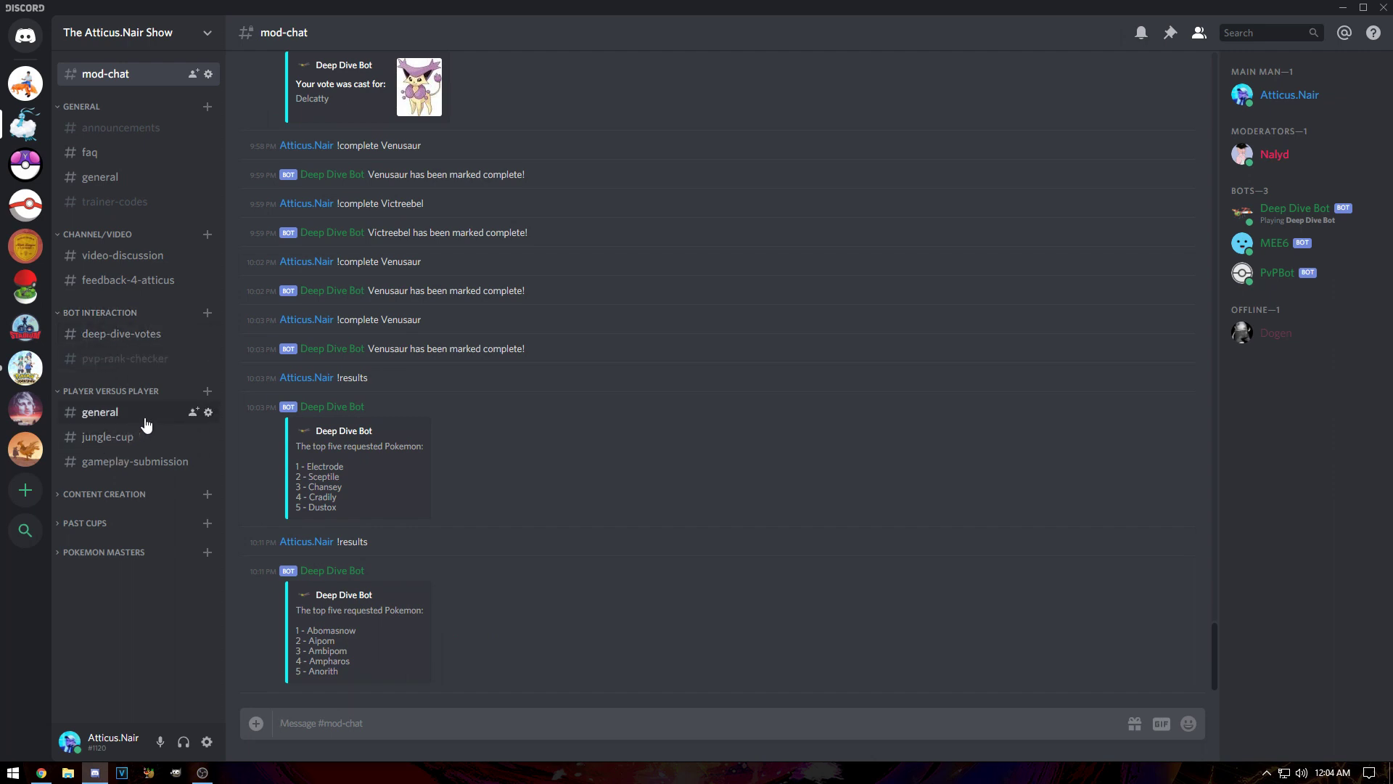
{"action": "left_click", "coordinate": [140, 336]}
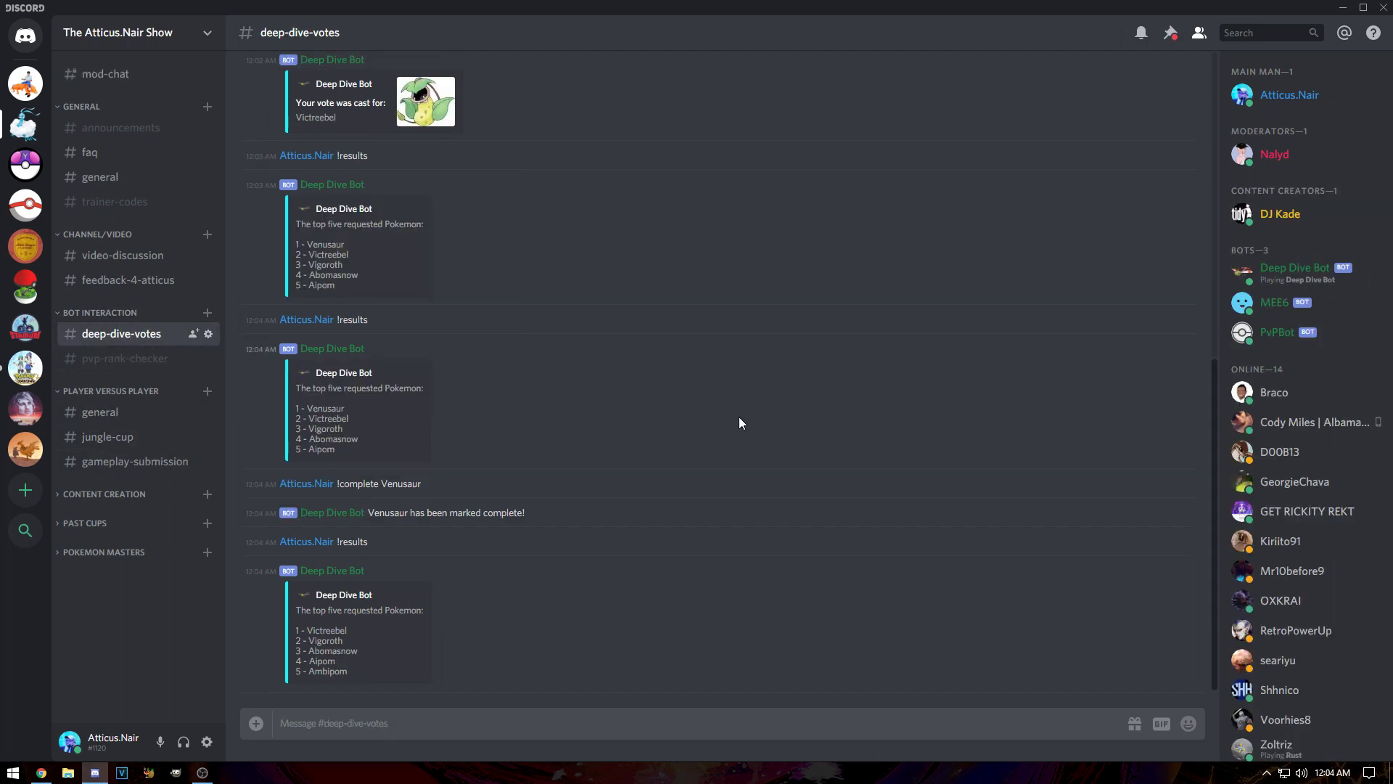